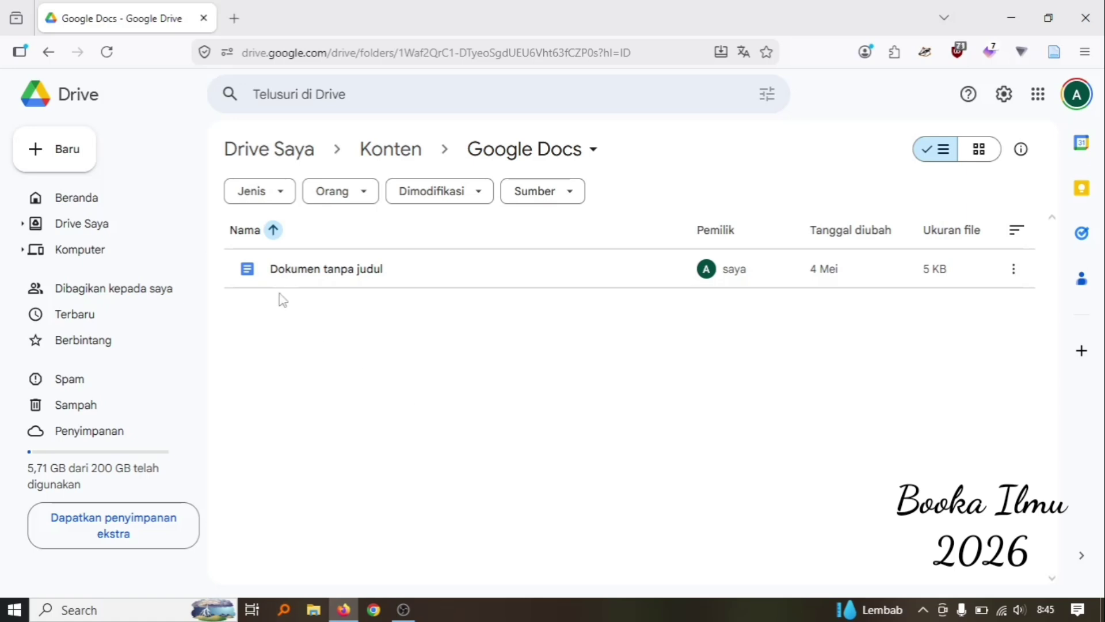
Create a new blank Google Docs document in the Google Docs folder of the drive.
{"action": "left_click", "coordinate": [65, 169]}
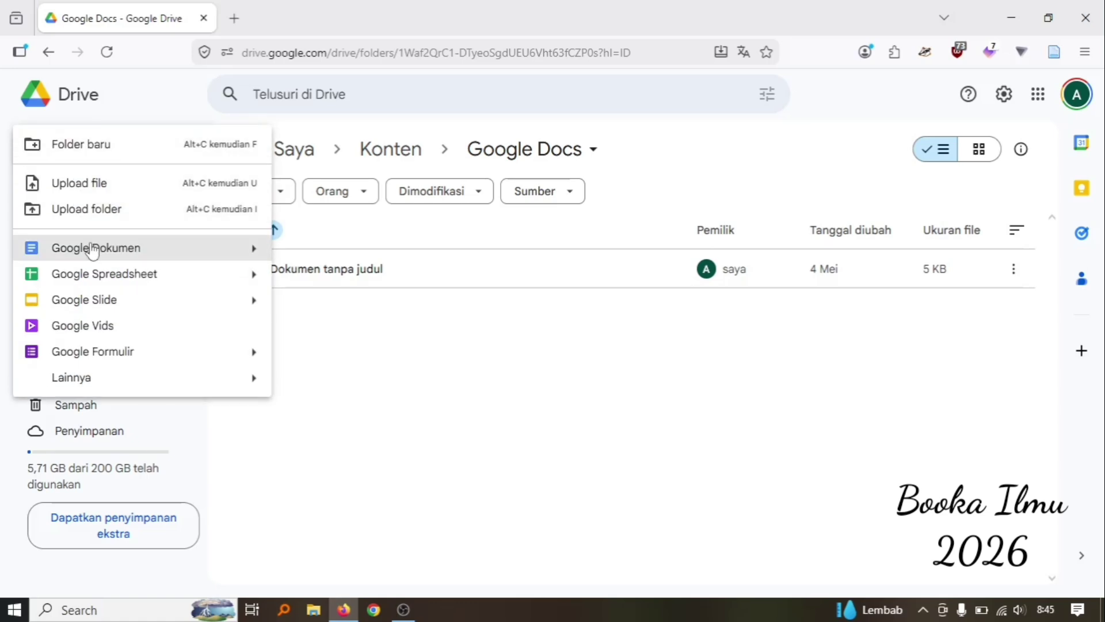
{"action": "left_click", "coordinate": [174, 249]}
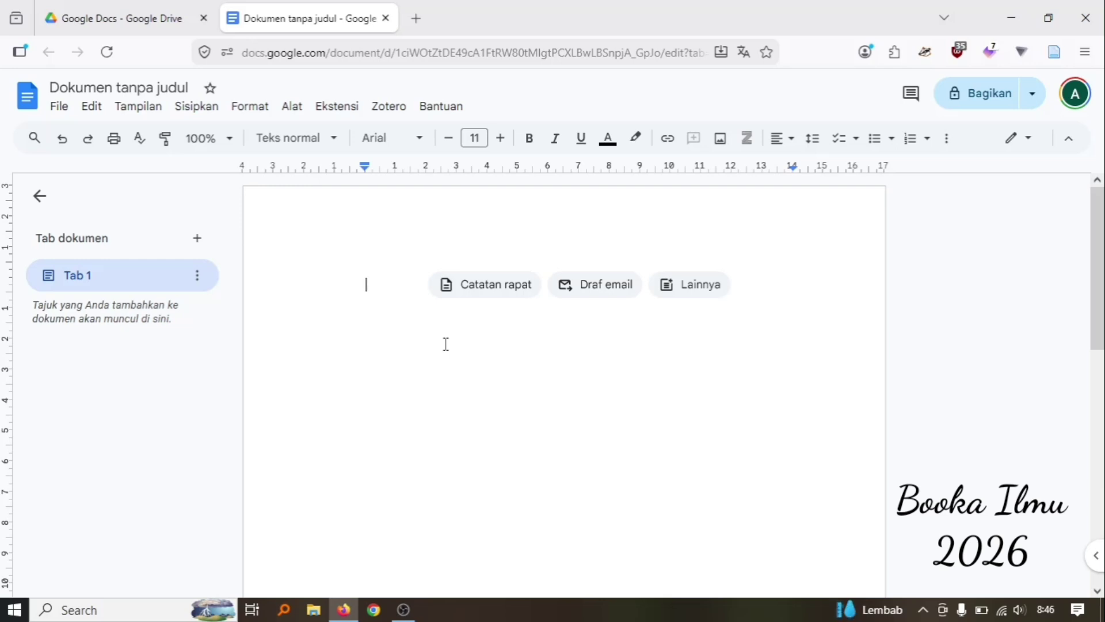
Set the whole document's paper size to A4 (21,0 cm x 29,7 cm) and its top margin to 4 cm.
{"action": "left_click", "coordinate": [65, 108]}
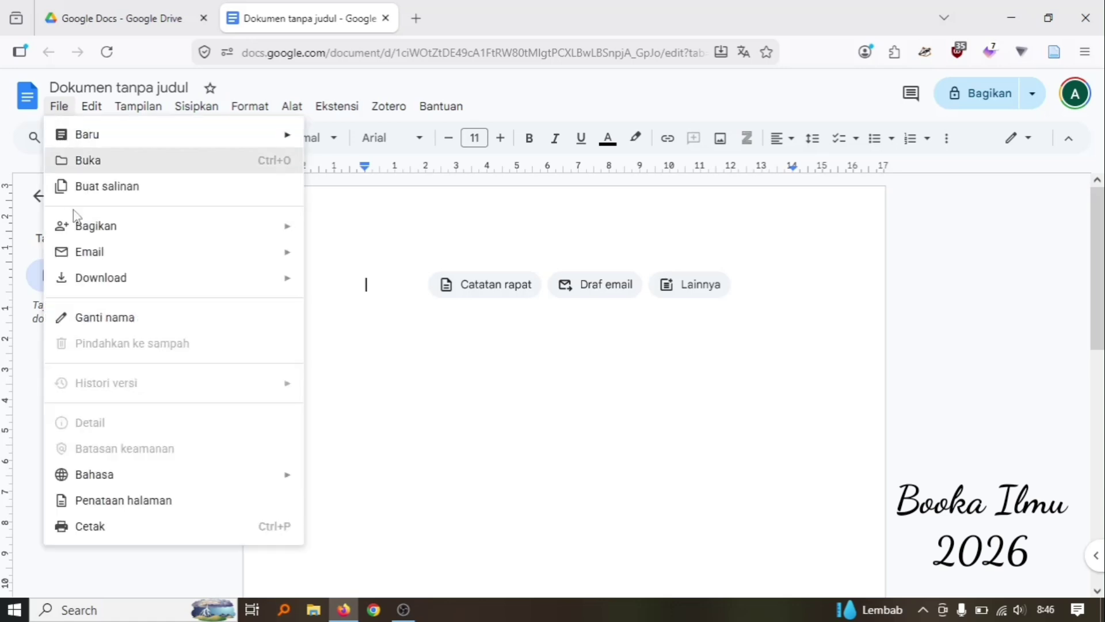
{"action": "left_click", "coordinate": [115, 503]}
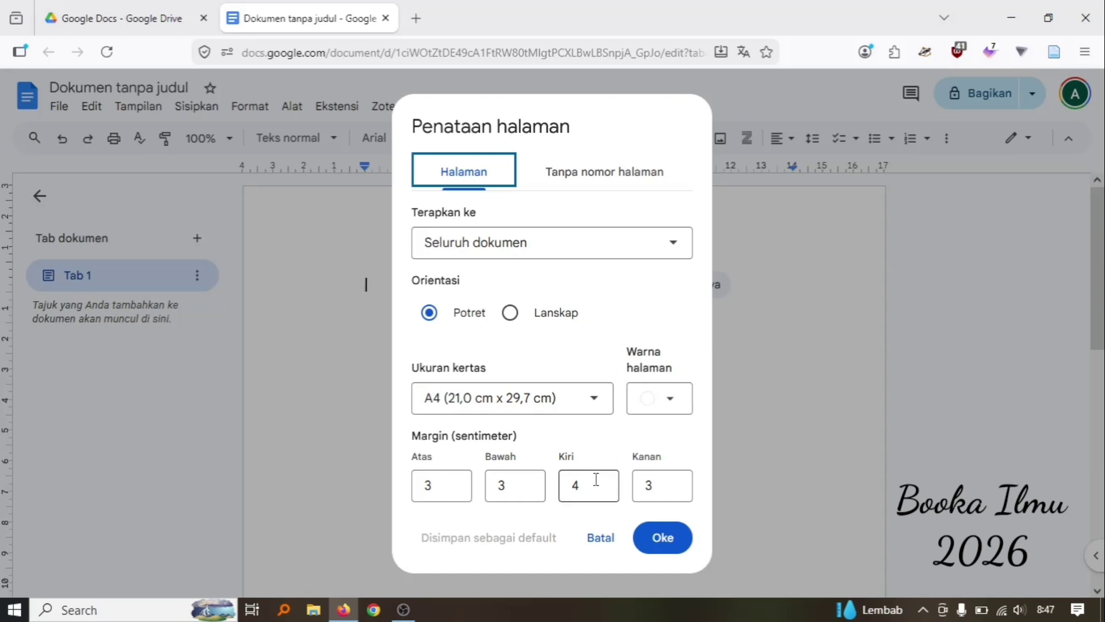
{"action": "left_click", "coordinate": [579, 395]}
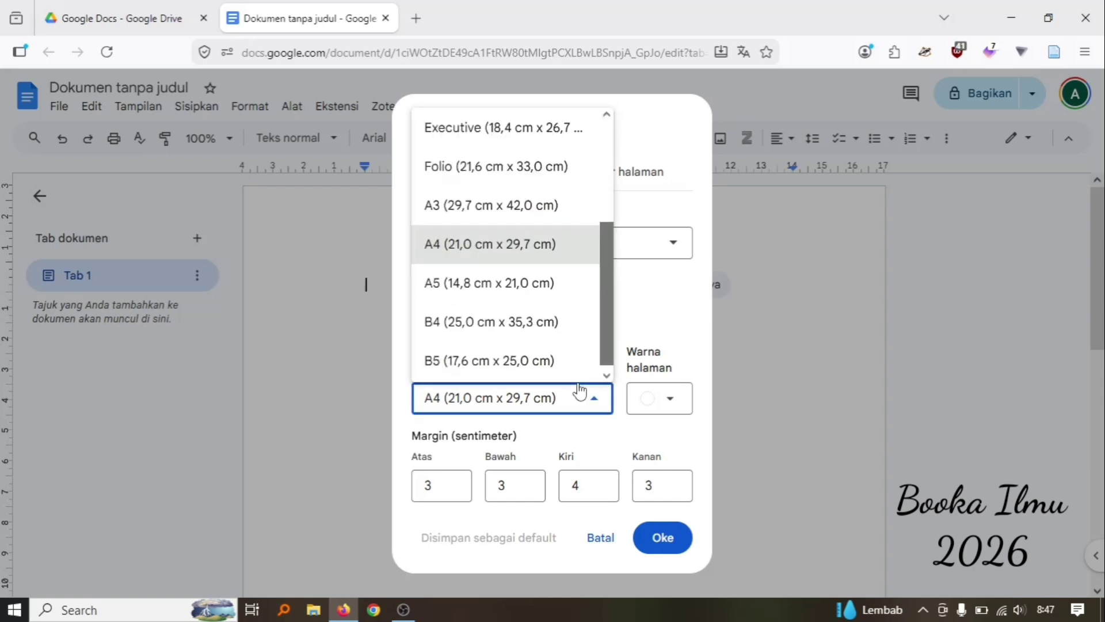
{"action": "left_click", "coordinate": [540, 243]}
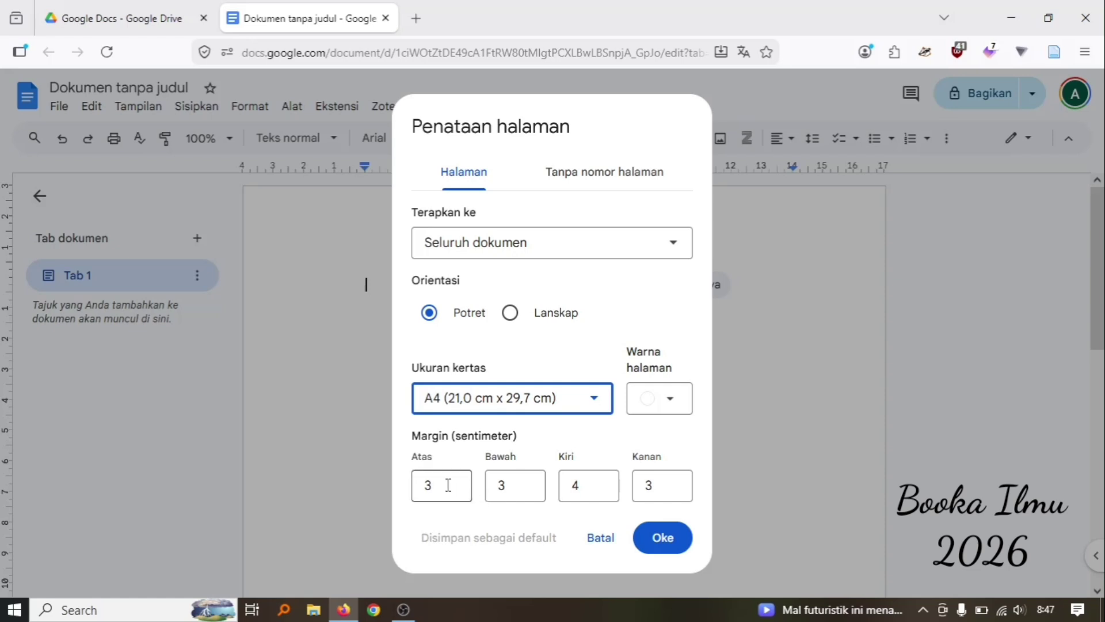
{"action": "left_click", "coordinate": [448, 484]}
{"action": "key", "text": "BackSpace"}
{"action": "type", "text": "4"}
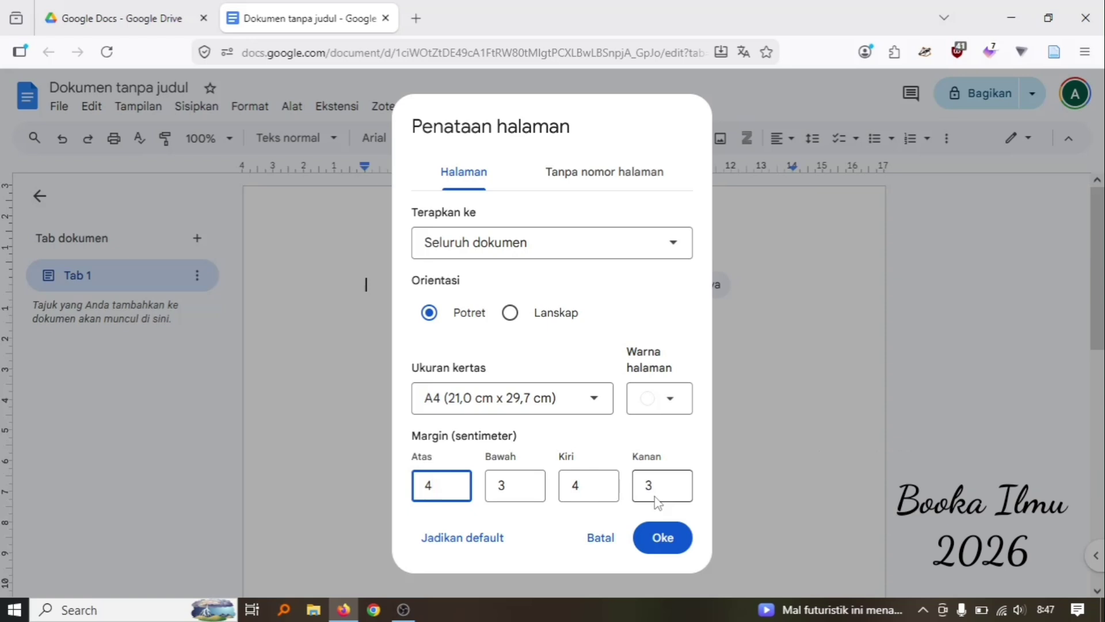
{"action": "left_click", "coordinate": [667, 538]}
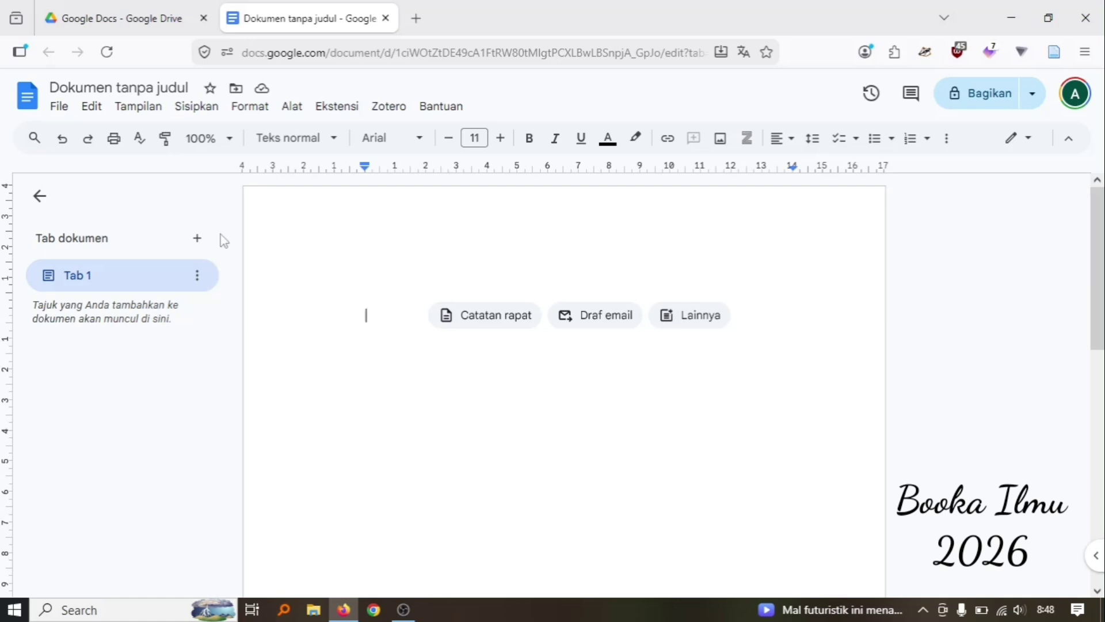
Review the available file, editing, view and insert commands, including the image, table, building block and smart chip options.
{"action": "left_click", "coordinate": [58, 106]}
{"action": "scroll", "coordinate": [67, 420], "scroll_direction": "down", "scroll_amount": 1}
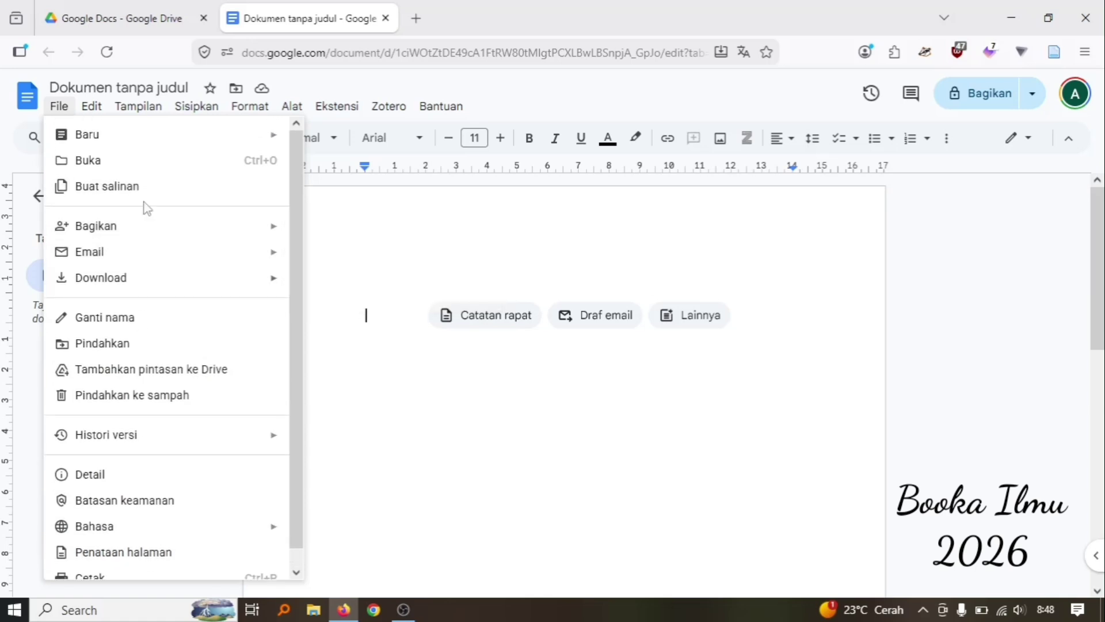
{"action": "left_click", "coordinate": [94, 111]}
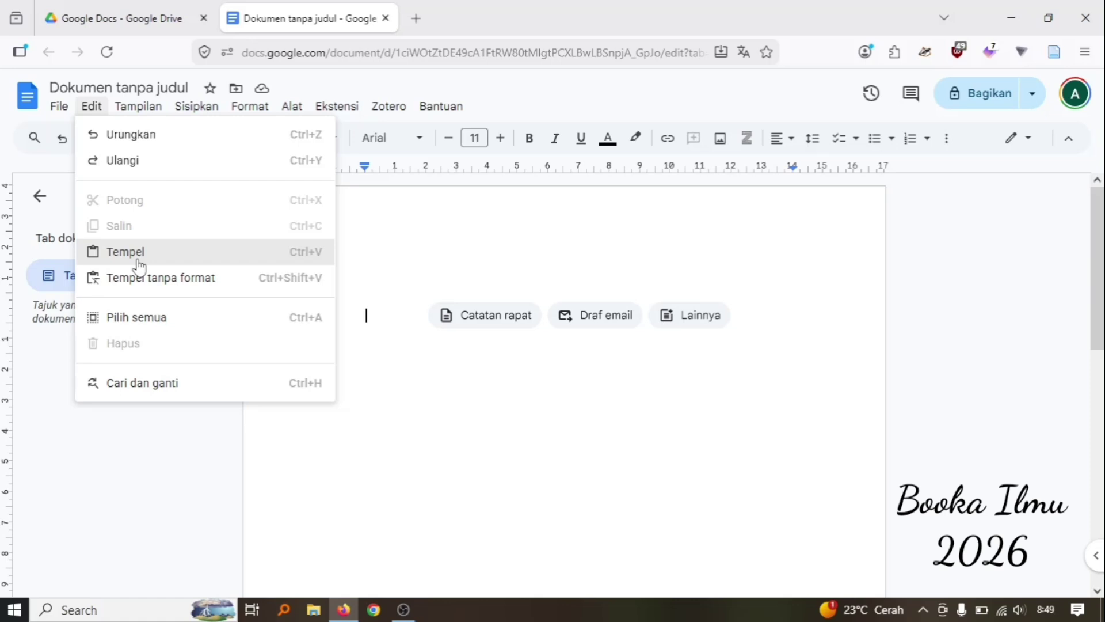
{"action": "mouse_move", "coordinate": [148, 110]}
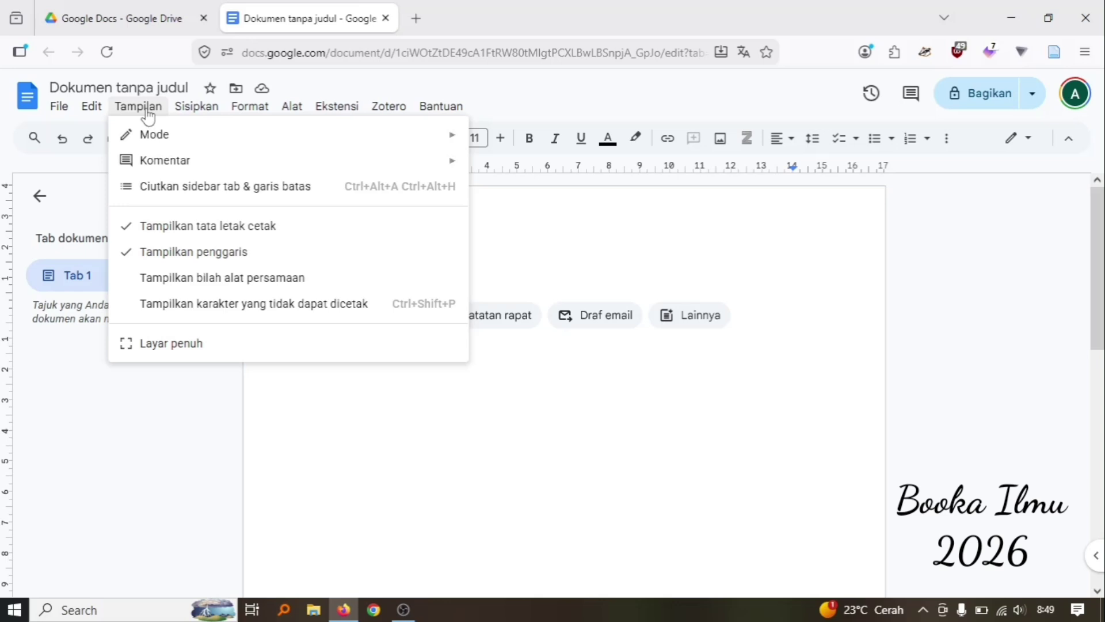
{"action": "mouse_move", "coordinate": [183, 137]}
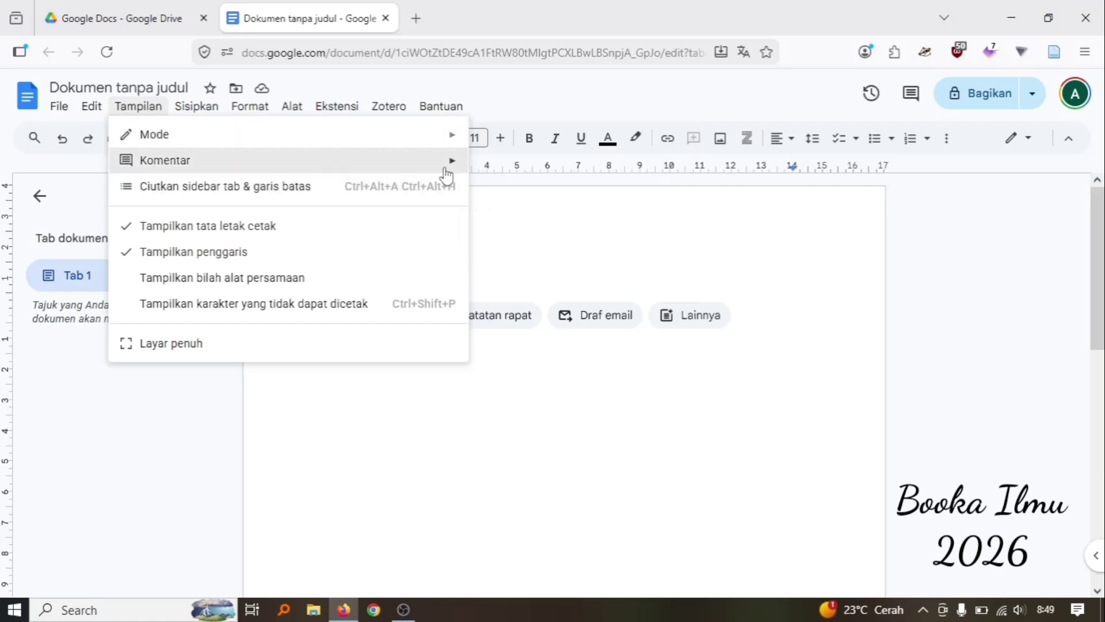
{"action": "mouse_move", "coordinate": [442, 171]}
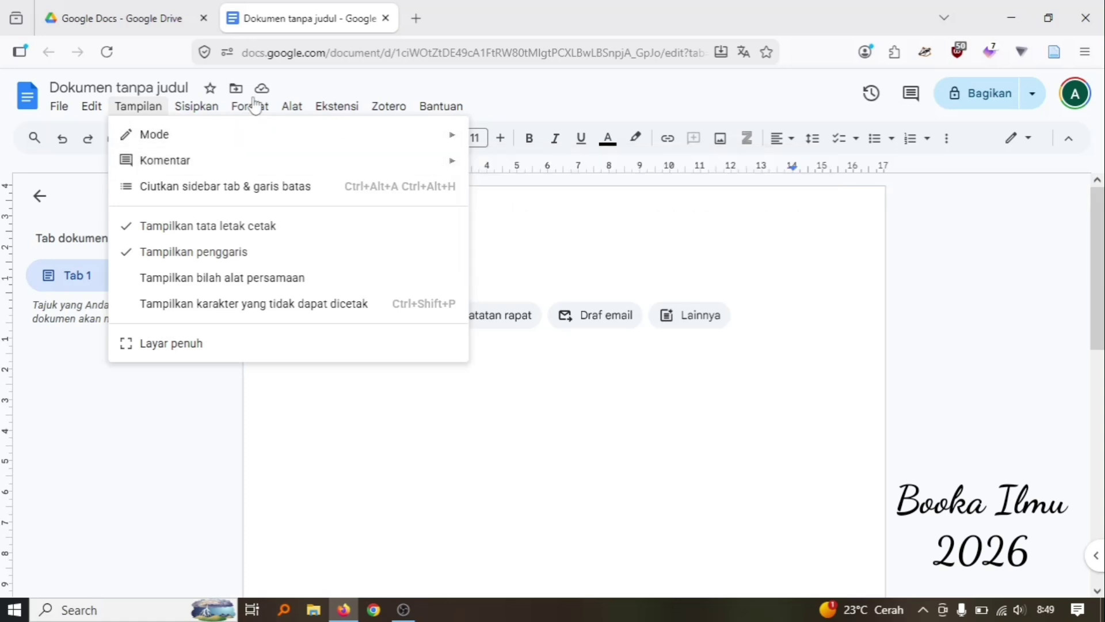
{"action": "mouse_move", "coordinate": [206, 112]}
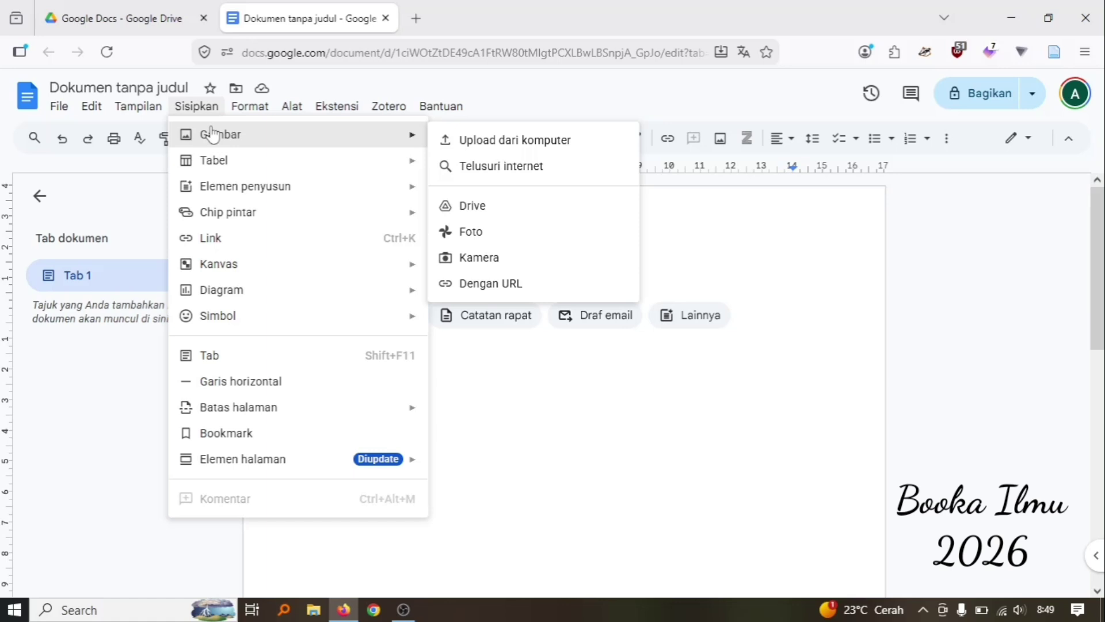
{"action": "mouse_move", "coordinate": [216, 166]}
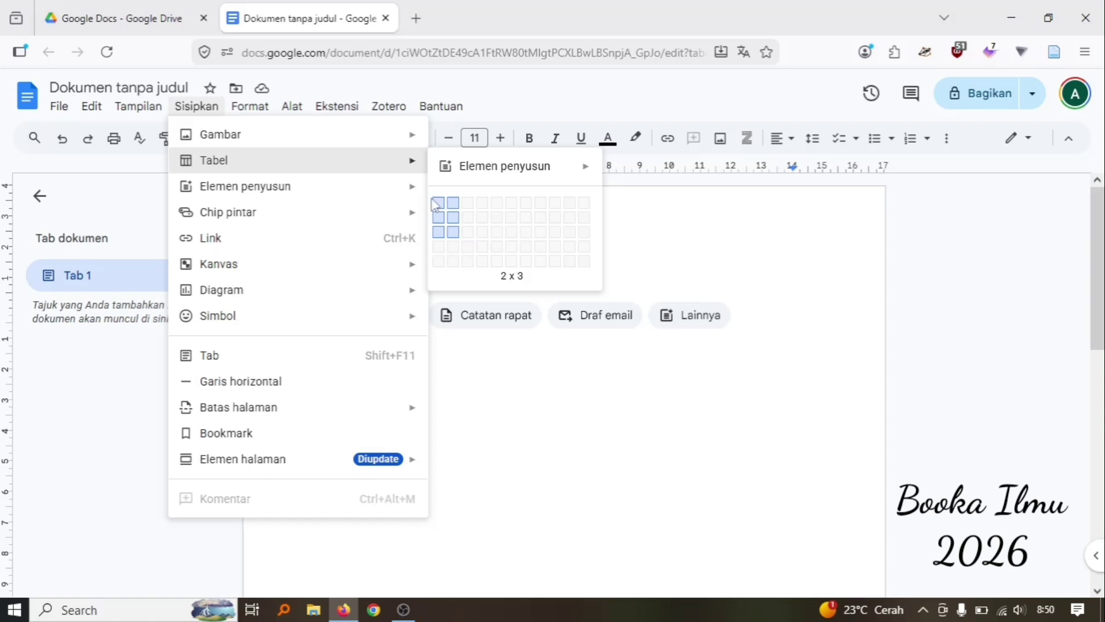
{"action": "mouse_move", "coordinate": [394, 190]}
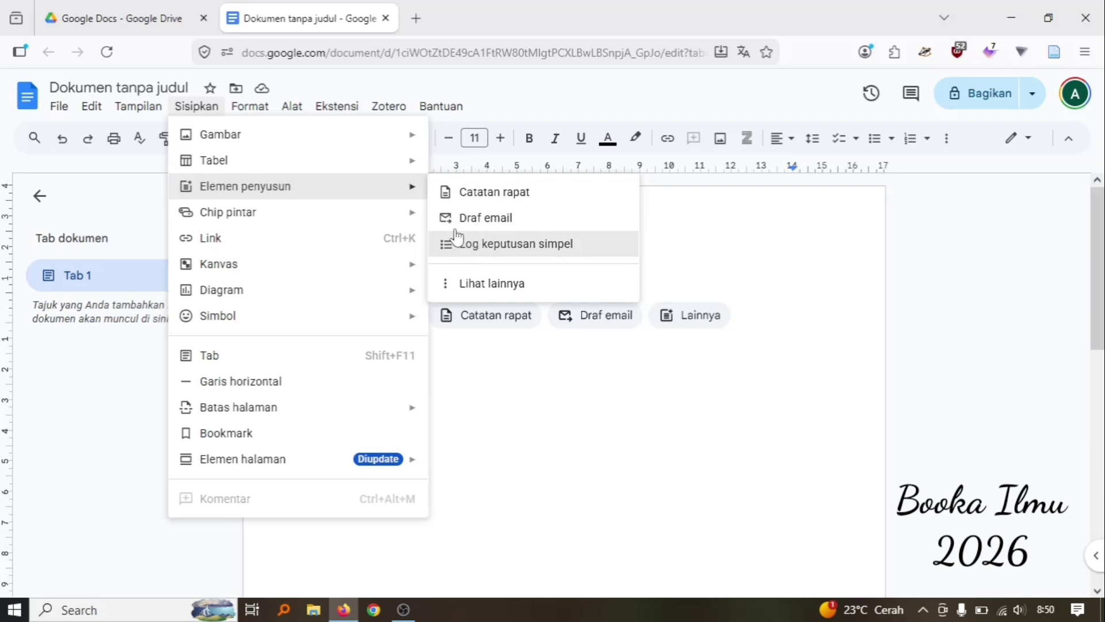
{"action": "mouse_move", "coordinate": [356, 215]}
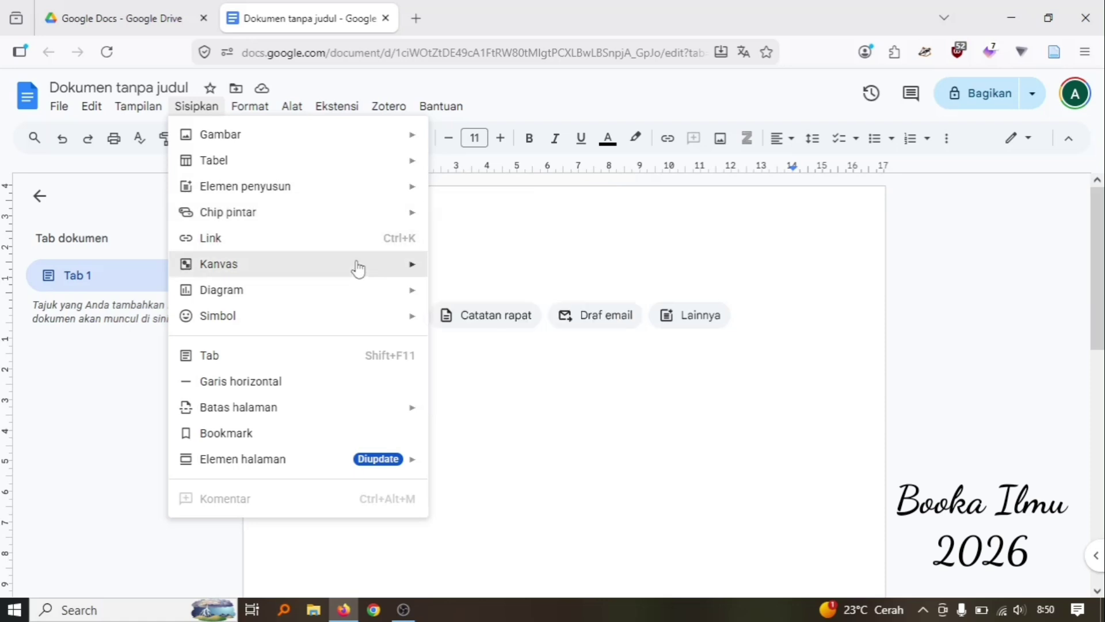
{"action": "mouse_move", "coordinate": [358, 289]}
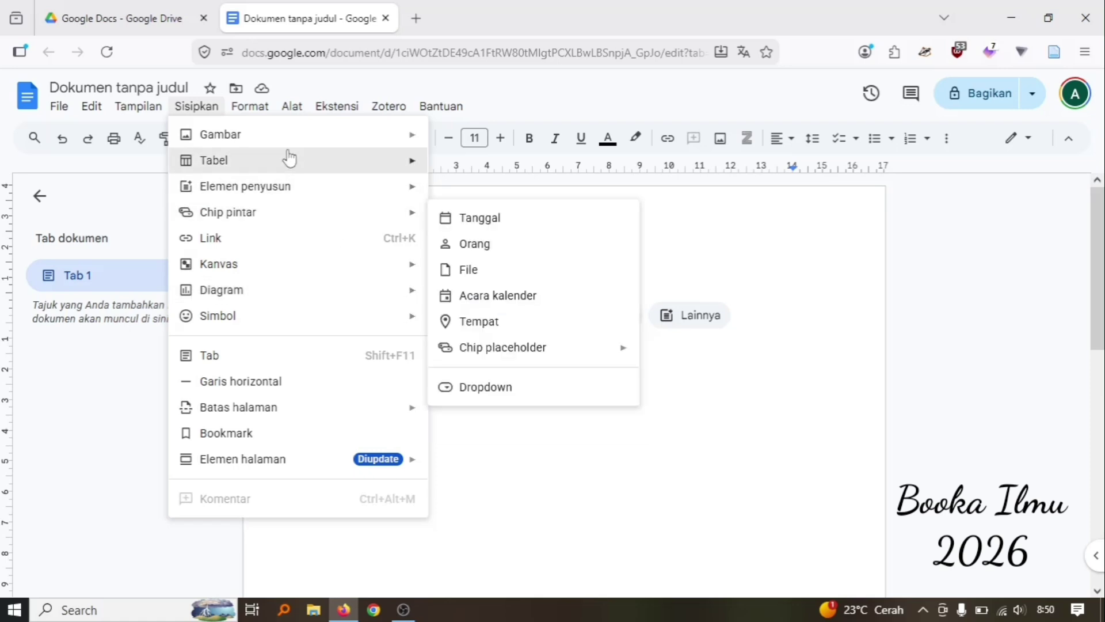
Review the available formatting, tools, extensions and Zotero commands, including the text styling, spelling and citation options.
{"action": "mouse_move", "coordinate": [254, 112]}
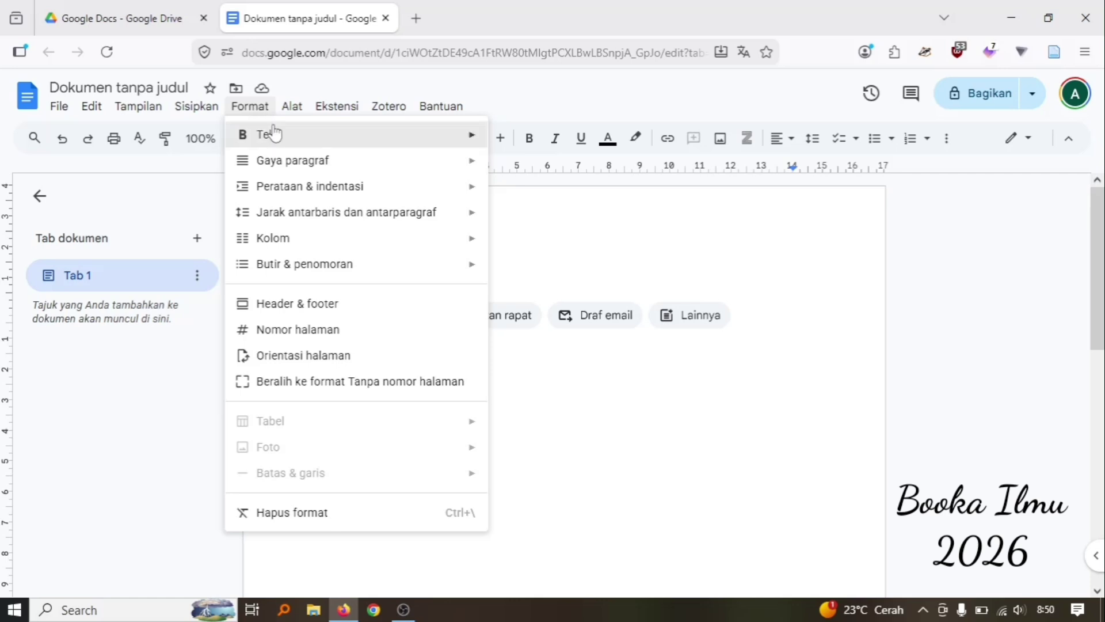
{"action": "mouse_move", "coordinate": [275, 134]}
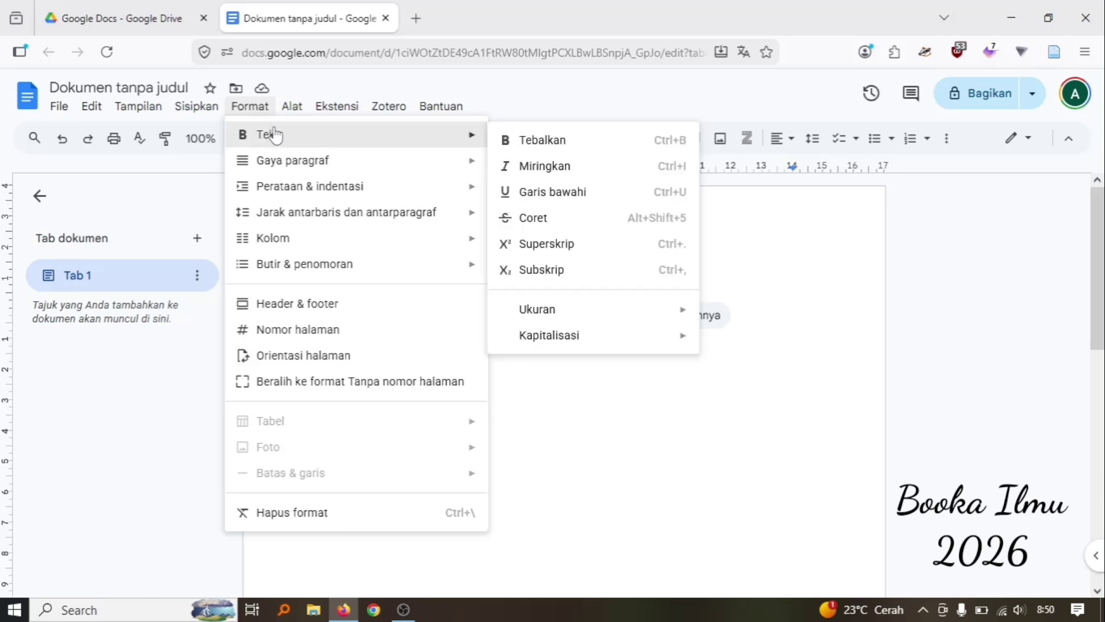
{"action": "mouse_move", "coordinate": [288, 167]}
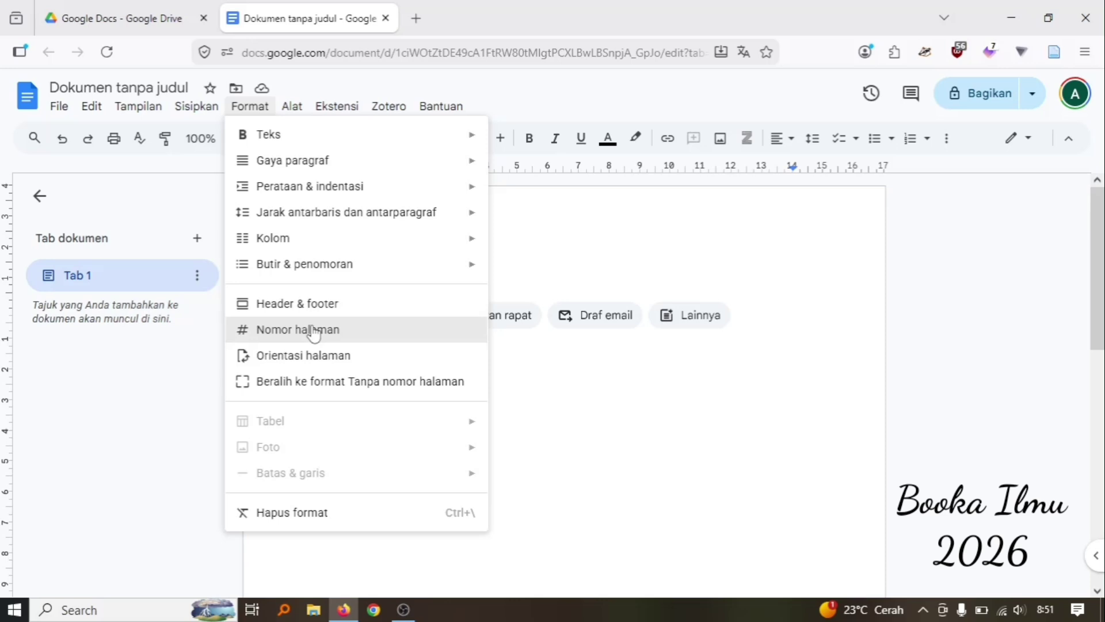
{"action": "mouse_move", "coordinate": [296, 114]}
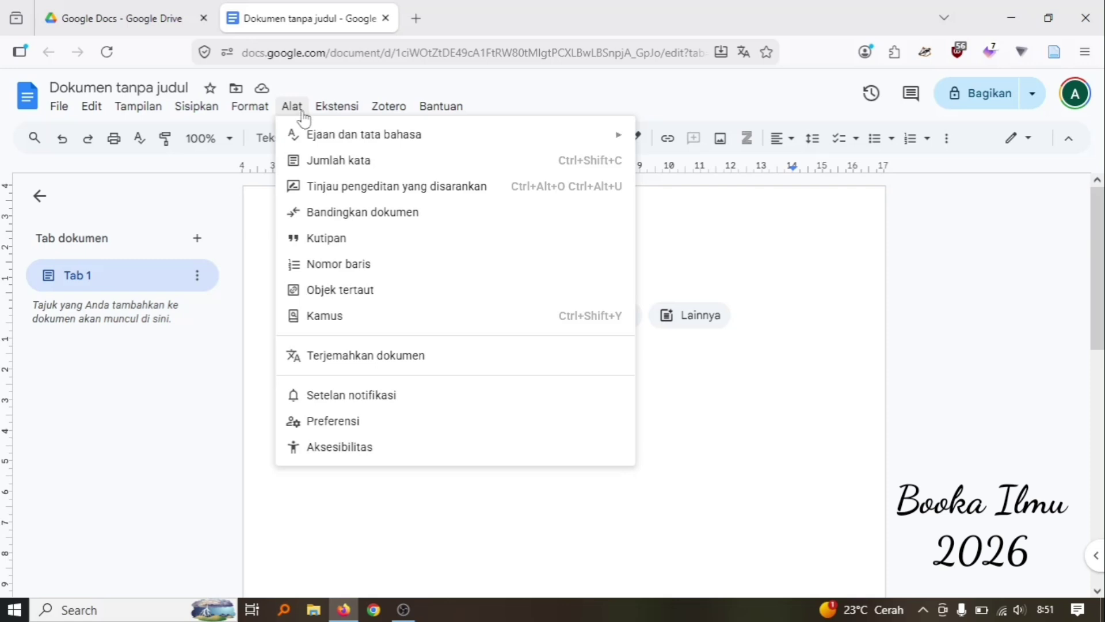
{"action": "mouse_move", "coordinate": [357, 140]}
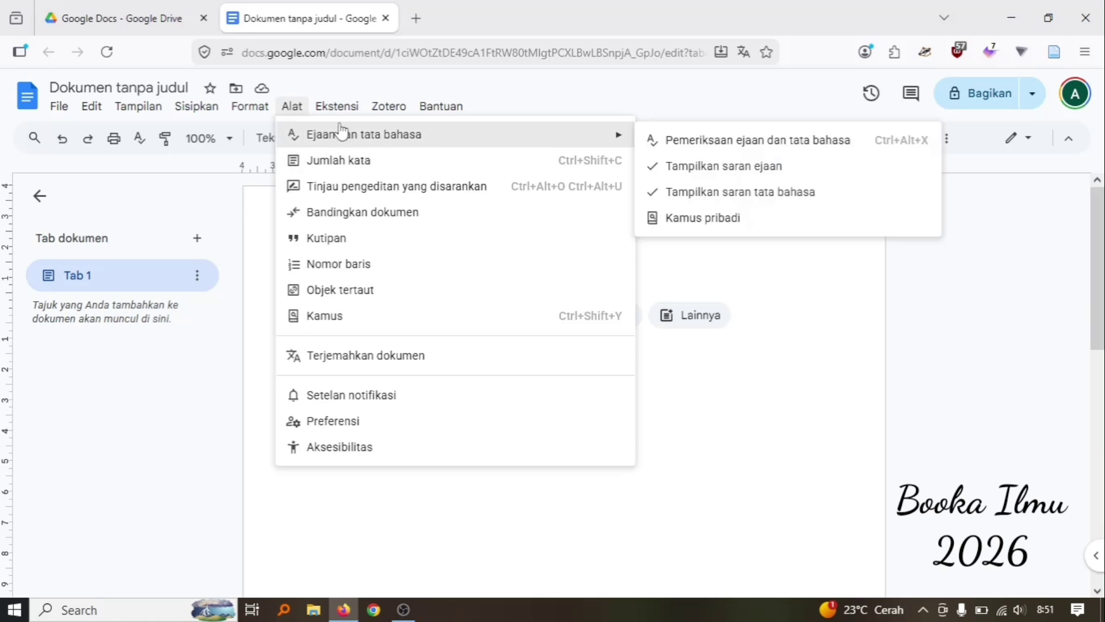
{"action": "mouse_move", "coordinate": [337, 113]}
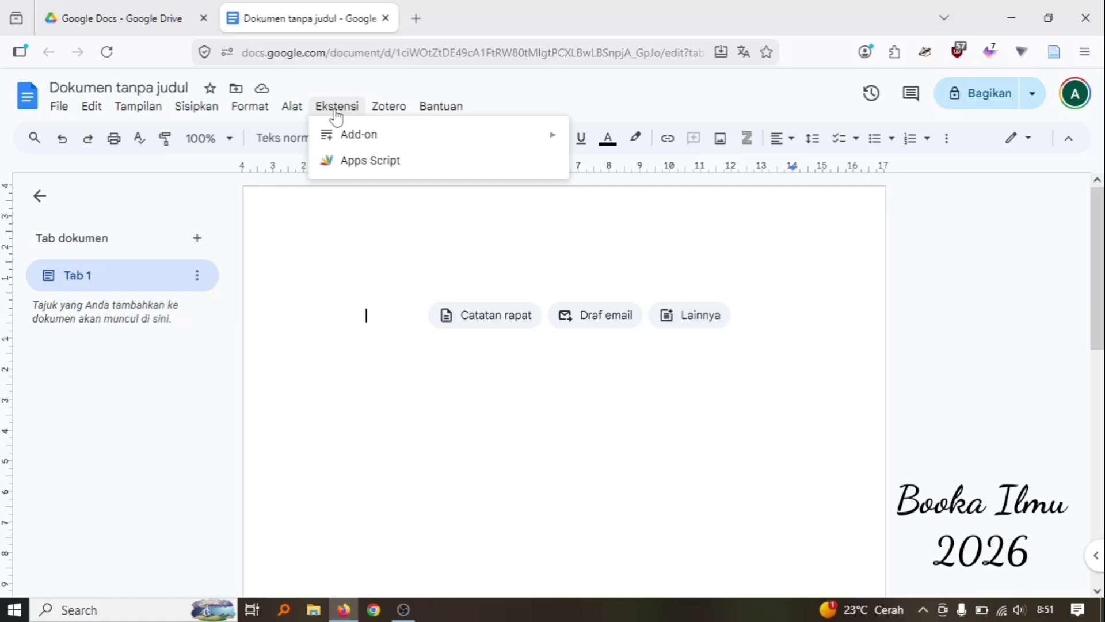
{"action": "mouse_move", "coordinate": [404, 140]}
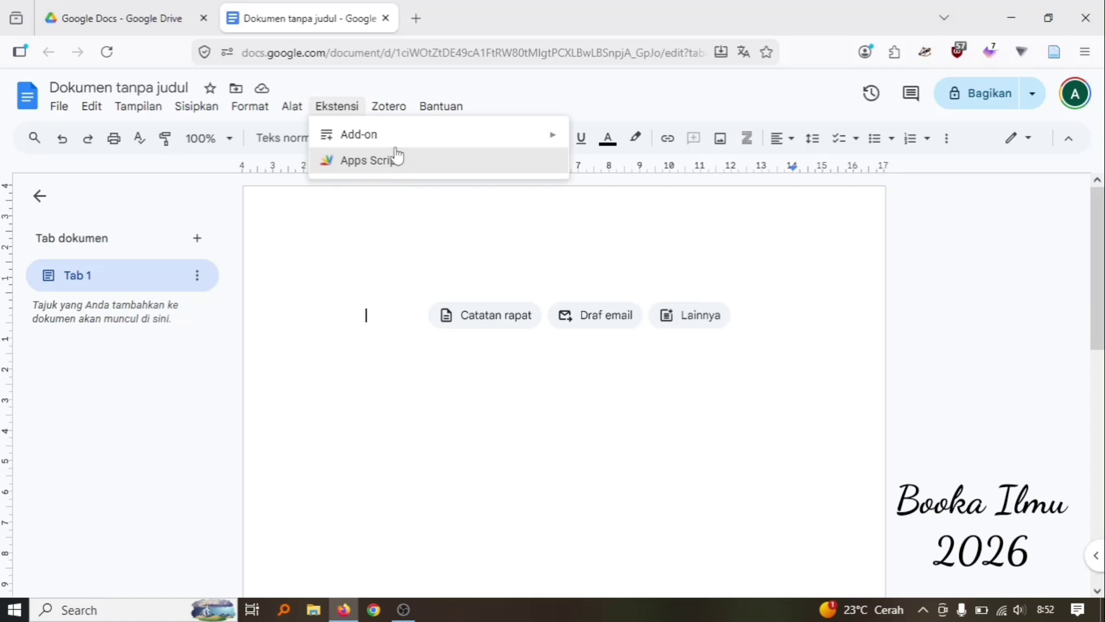
{"action": "left_click", "coordinate": [390, 109]}
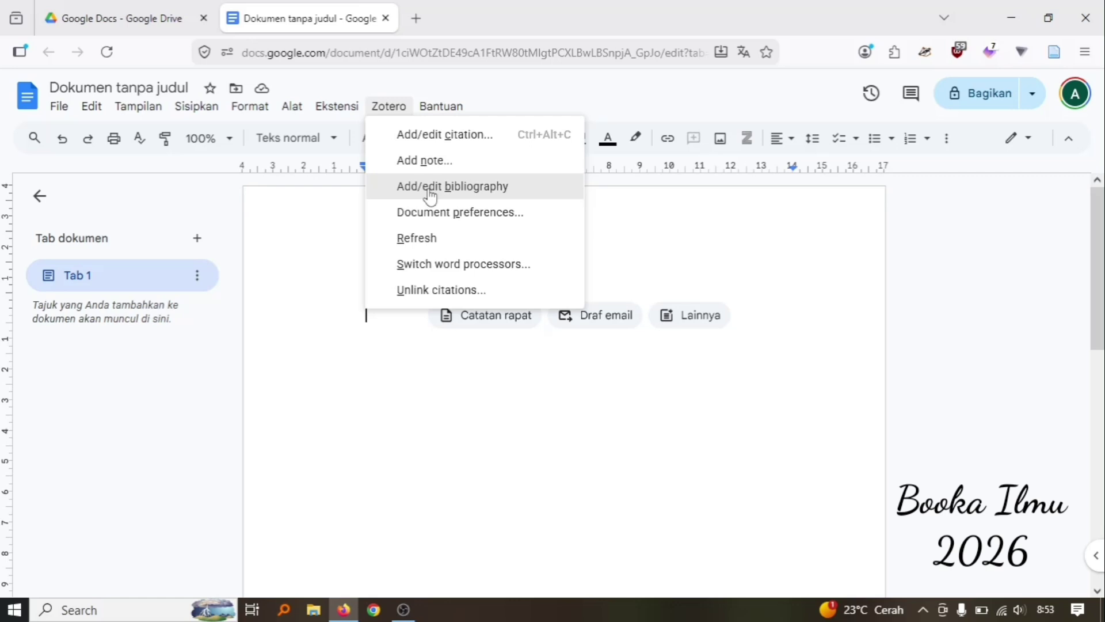
{"action": "mouse_move", "coordinate": [440, 110]}
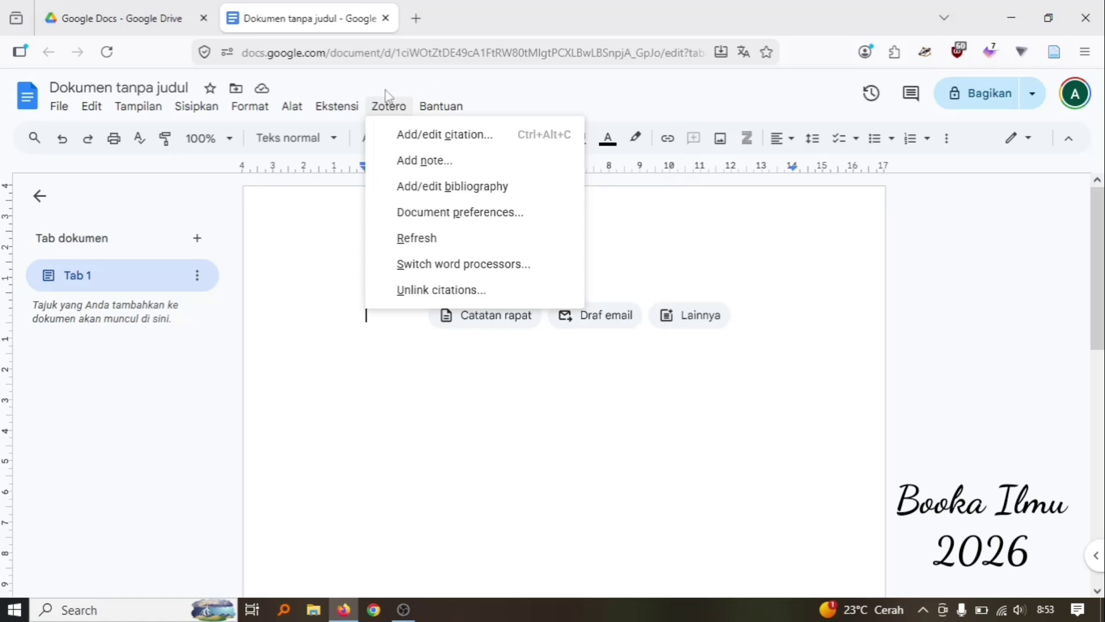
{"action": "mouse_move", "coordinate": [292, 106]}
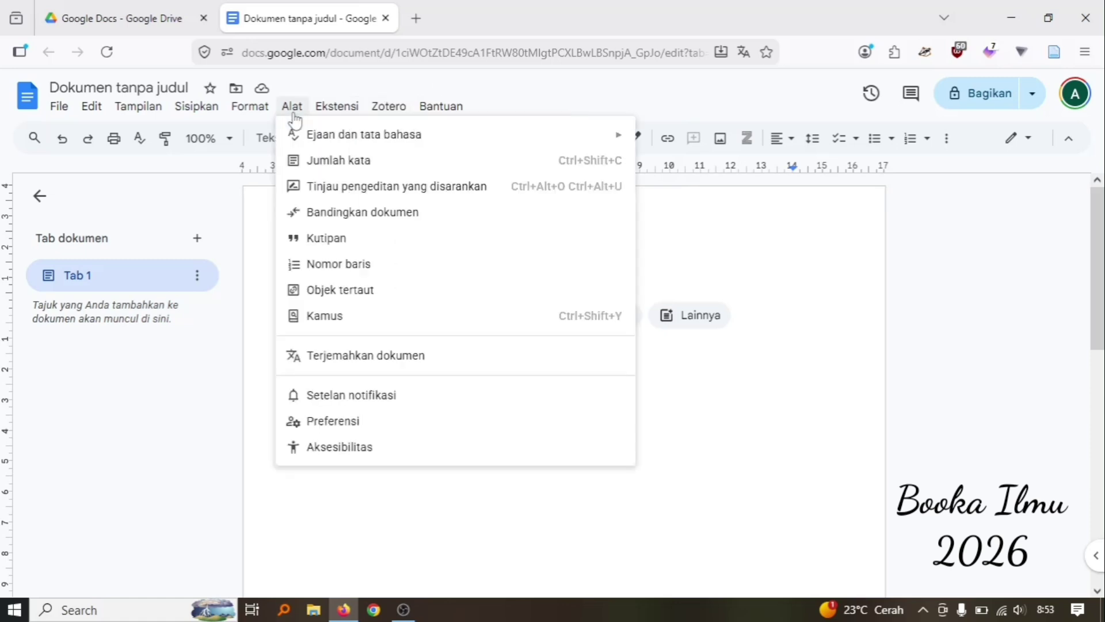
{"action": "left_click", "coordinate": [62, 175]}
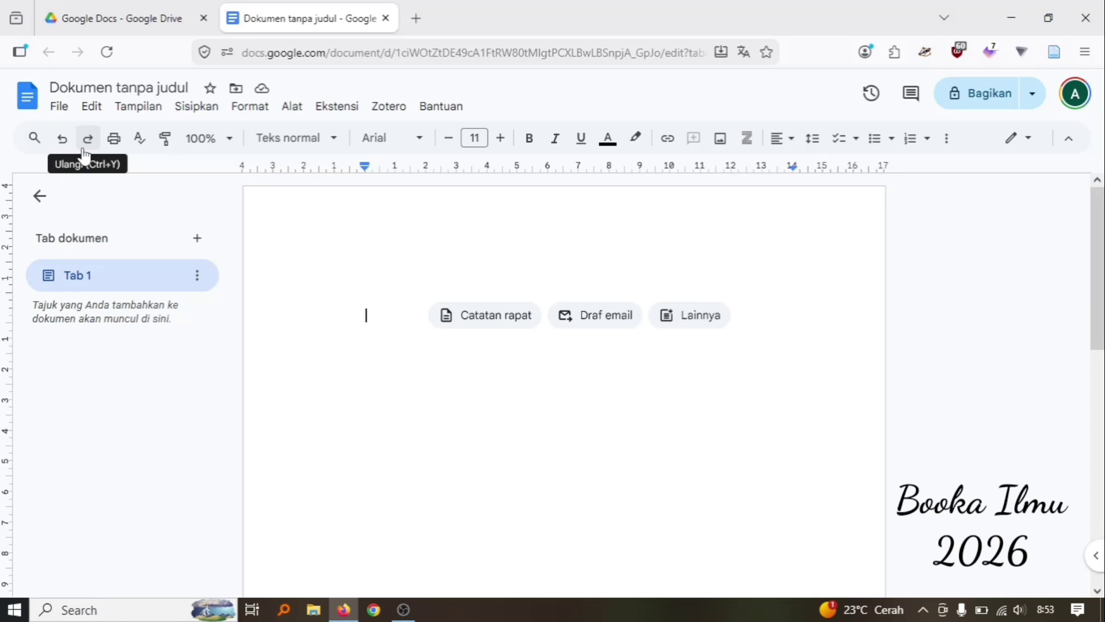
Zoom the document view to 125% and return it to 100%.
{"action": "left_click", "coordinate": [165, 148]}
{"action": "left_click", "coordinate": [228, 147]}
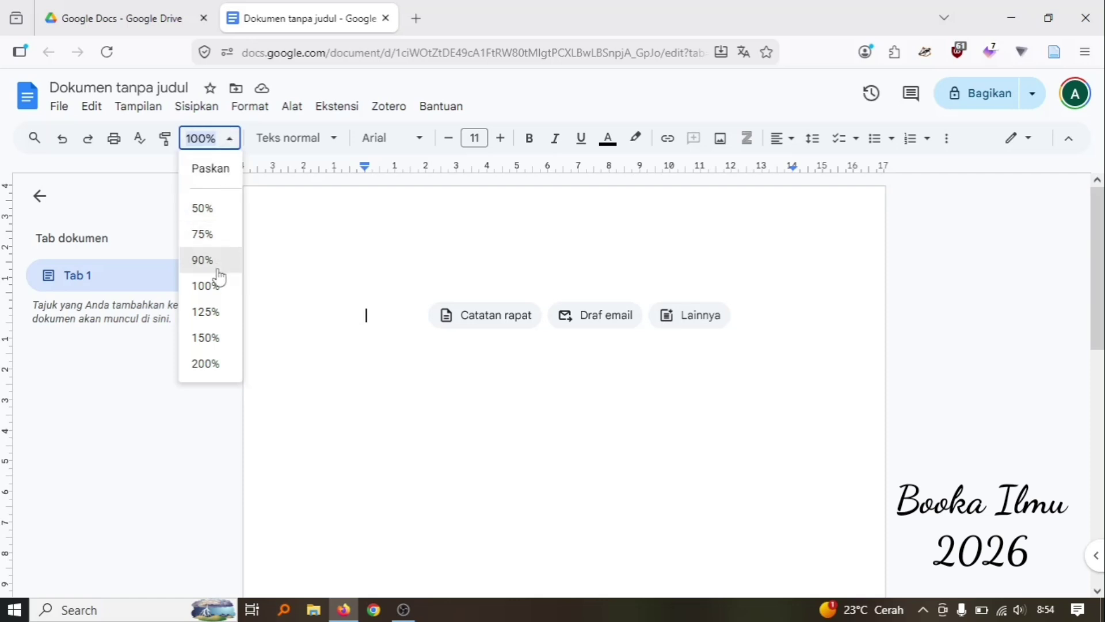
{"action": "left_click", "coordinate": [215, 298]}
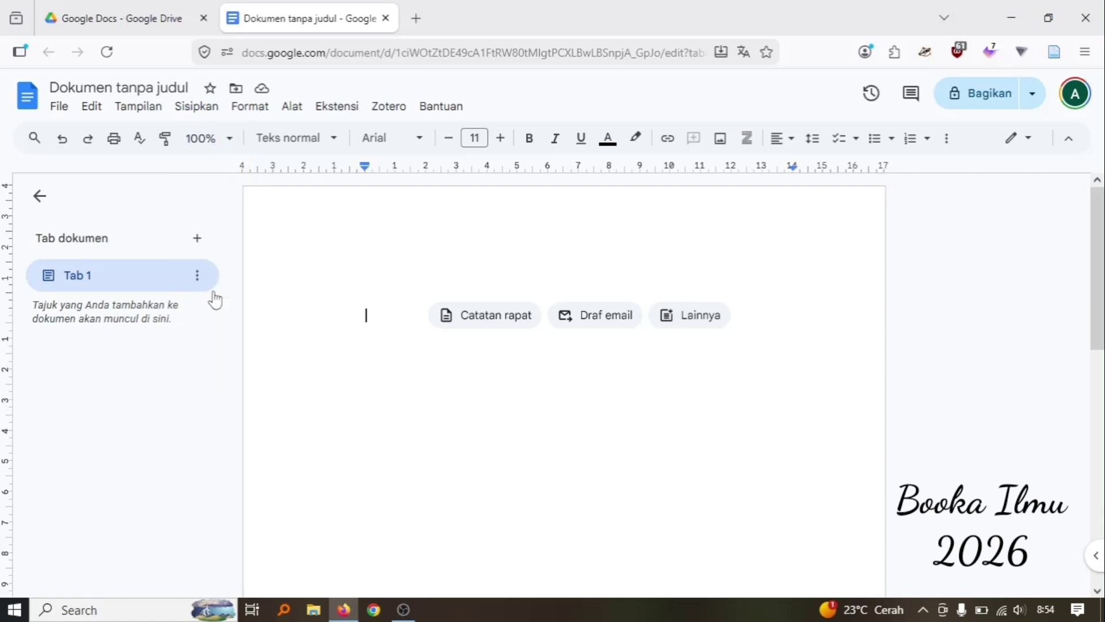
{"action": "left_click", "coordinate": [221, 143]}
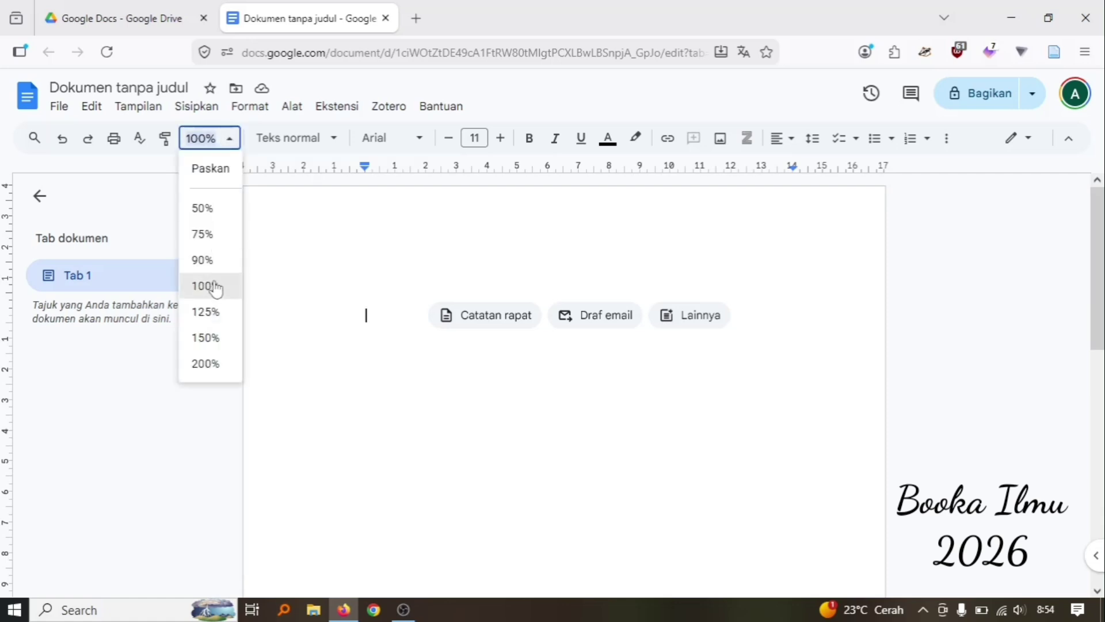
{"action": "left_click", "coordinate": [214, 313]}
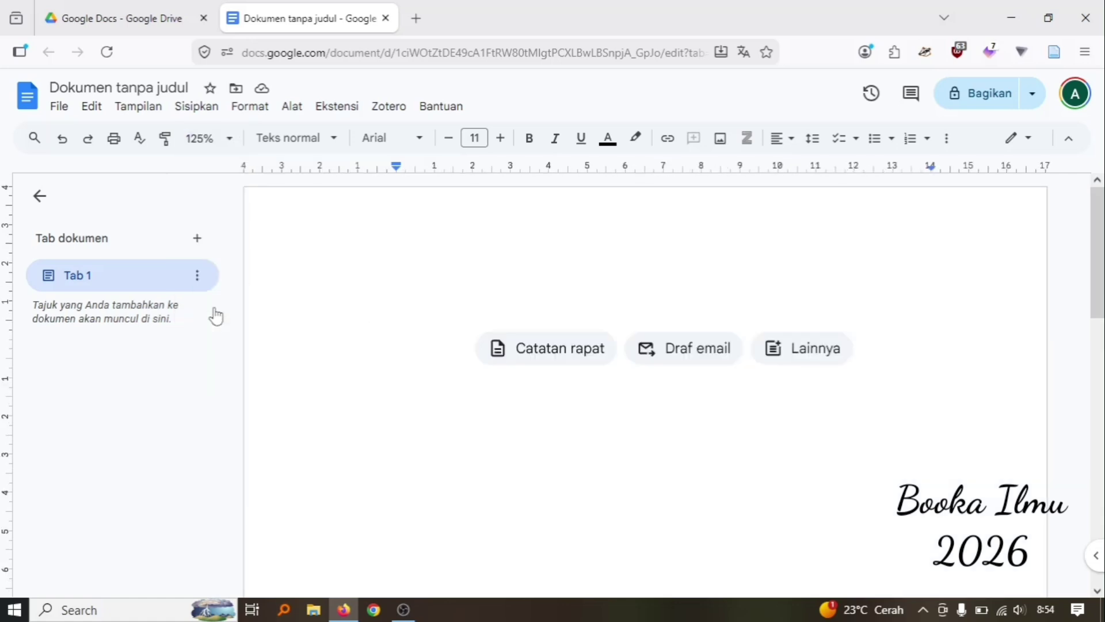
{"action": "left_click", "coordinate": [229, 140]}
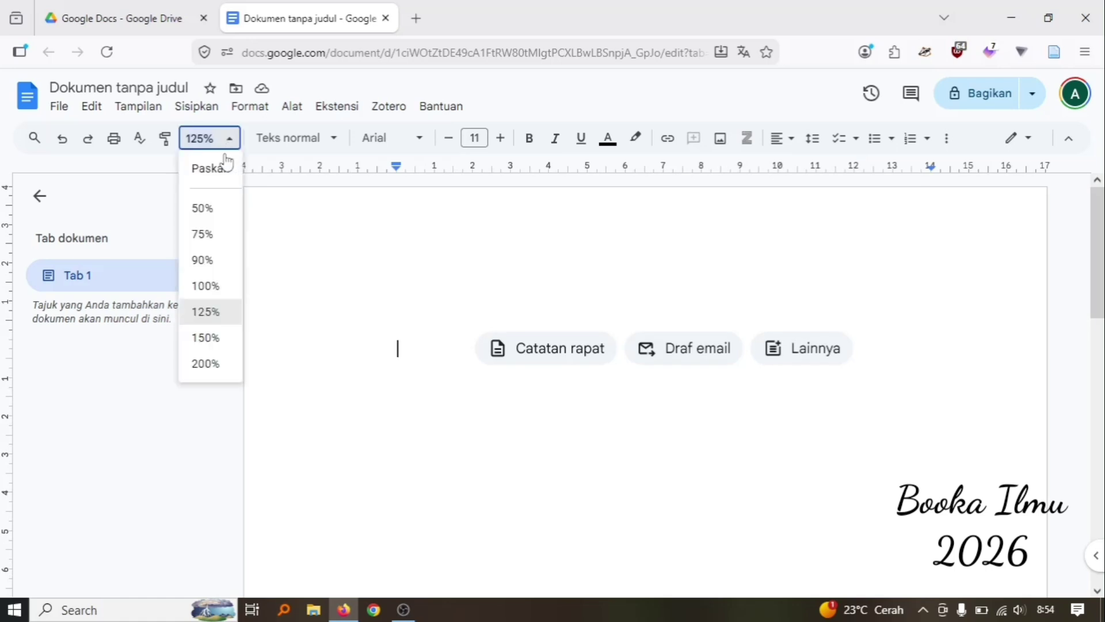
{"action": "left_click", "coordinate": [212, 286]}
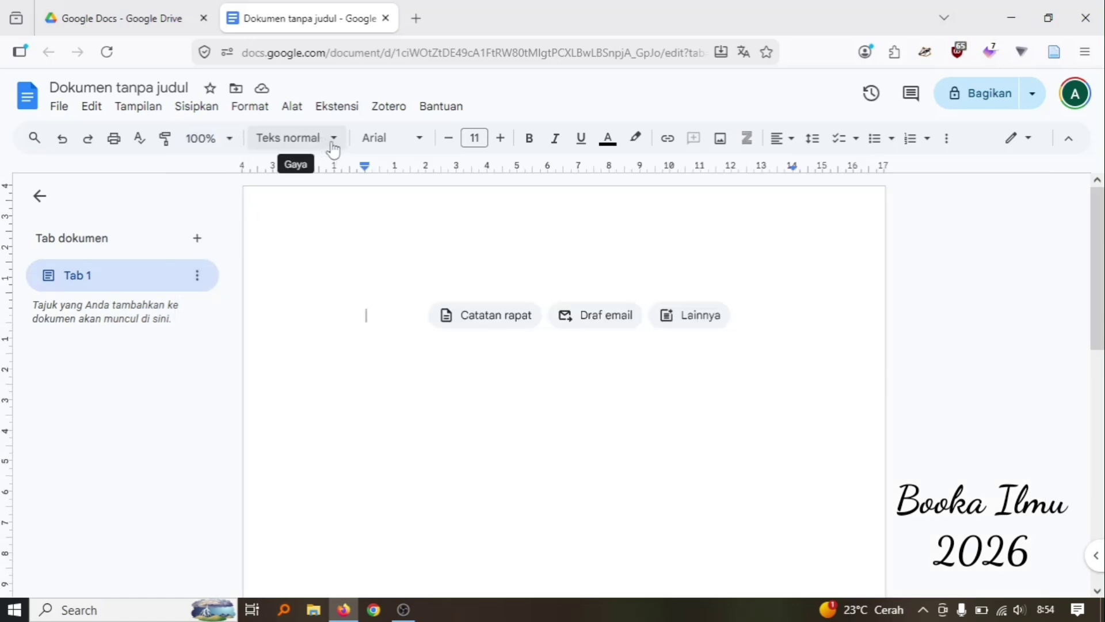
Review the available paragraph styles, from normal text and title through subtitle to headings 1, 2 and 3.
{"action": "left_click", "coordinate": [333, 144]}
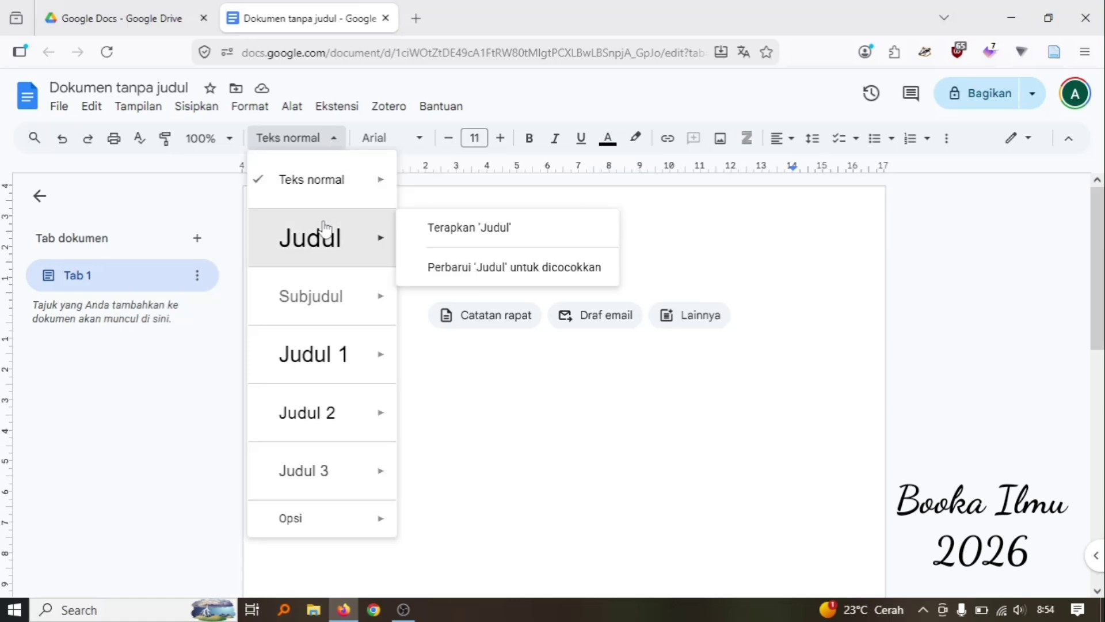
{"action": "mouse_move", "coordinate": [322, 202]}
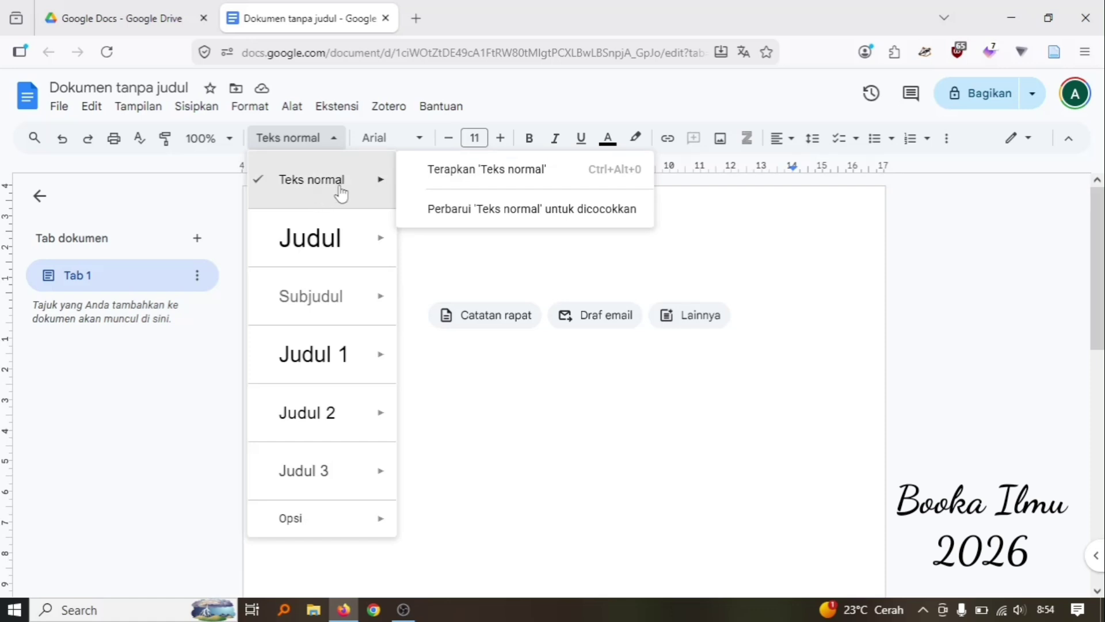
{"action": "mouse_move", "coordinate": [335, 248]}
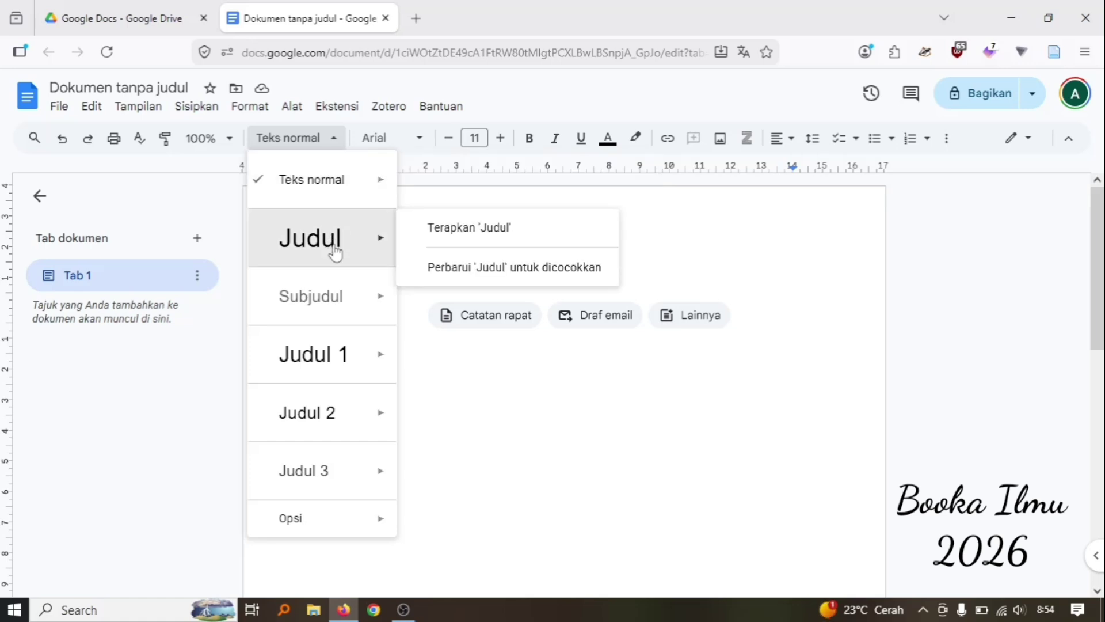
{"action": "mouse_move", "coordinate": [339, 301]}
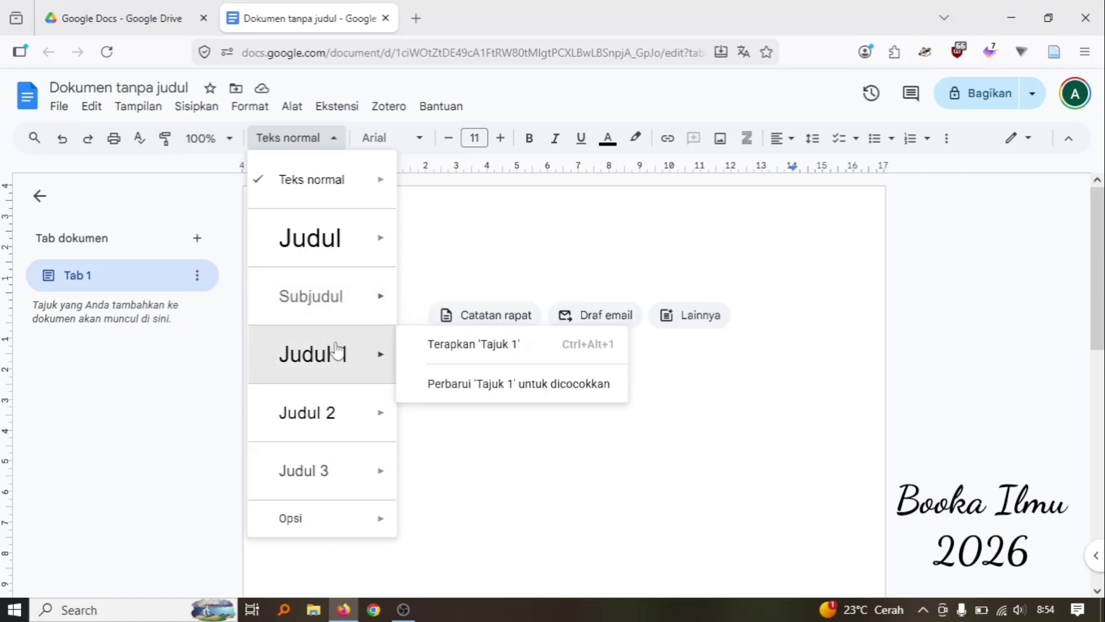
{"action": "mouse_move", "coordinate": [328, 422]}
{"action": "mouse_move", "coordinate": [325, 482]}
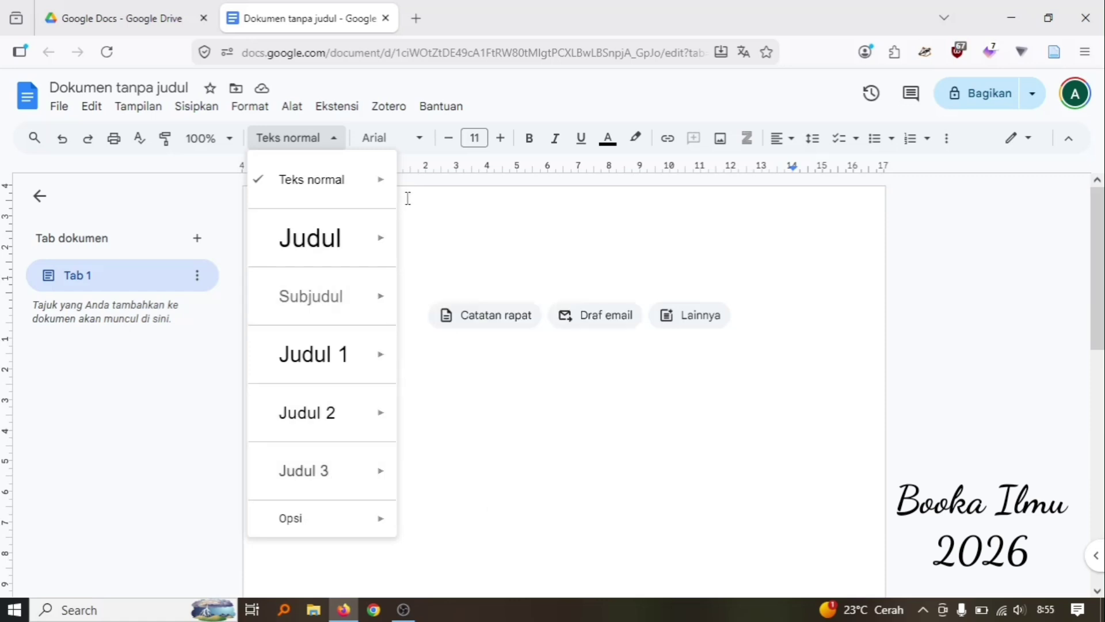
Set the font to Times New Roman and the font size to 14, trying size 13 before returning to 14.
{"action": "left_click", "coordinate": [420, 143]}
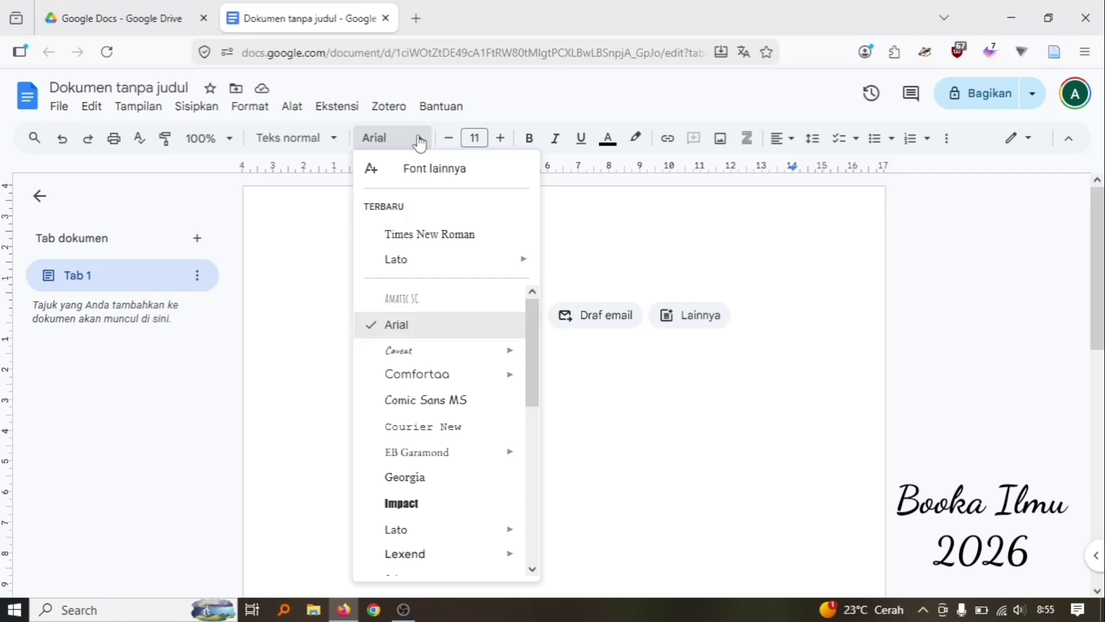
{"action": "left_click", "coordinate": [420, 236]}
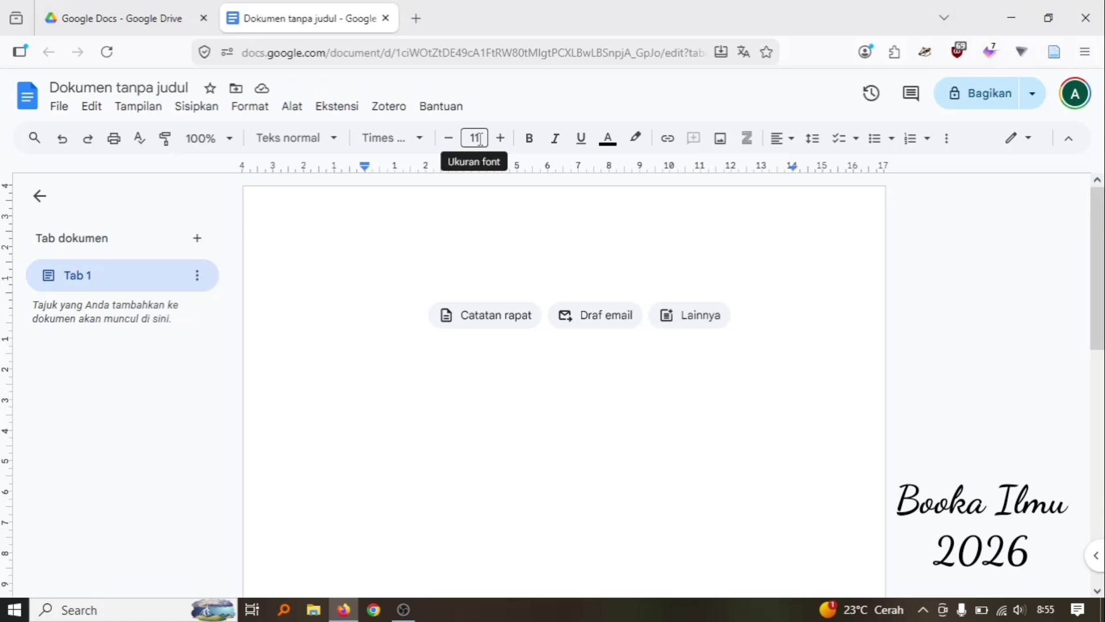
{"action": "left_click", "coordinate": [480, 140]}
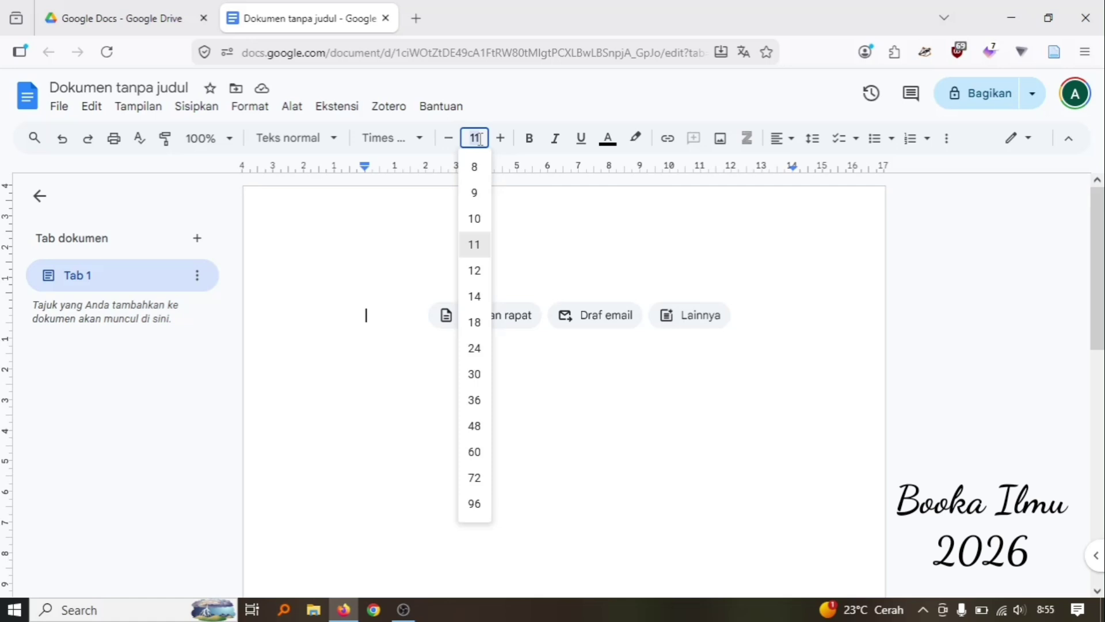
{"action": "key", "text": "BackSpace"}
{"action": "type", "text": "12"}
{"action": "key", "text": "BackSpace"}
{"action": "key", "text": "BackSpace"}
{"action": "left_click", "coordinate": [475, 304]}
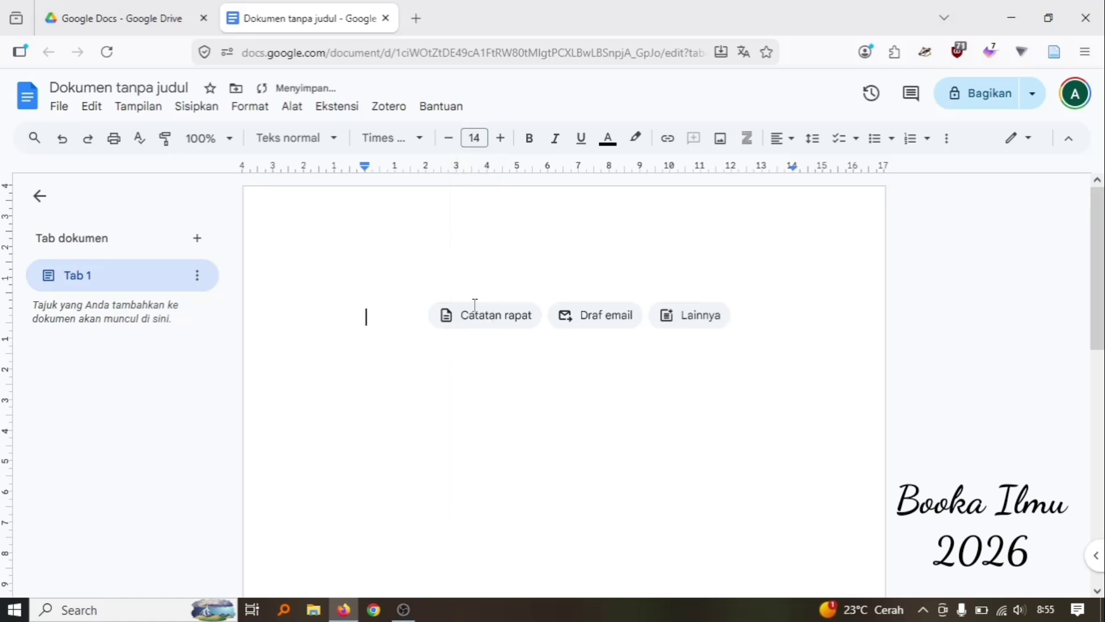
{"action": "left_click", "coordinate": [453, 145]}
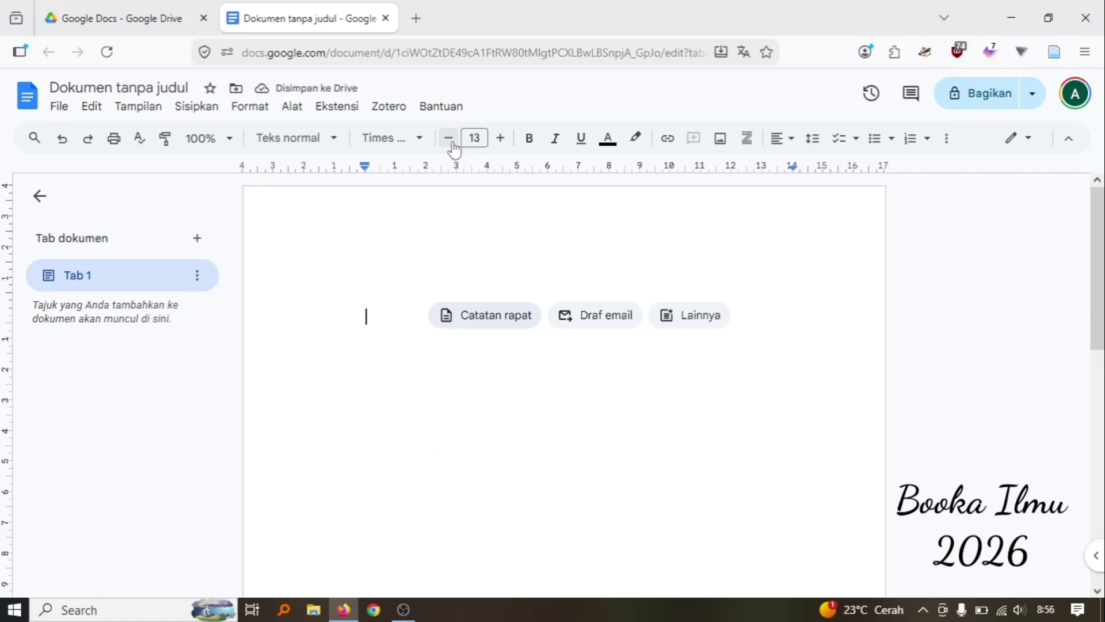
{"action": "left_click", "coordinate": [500, 139]}
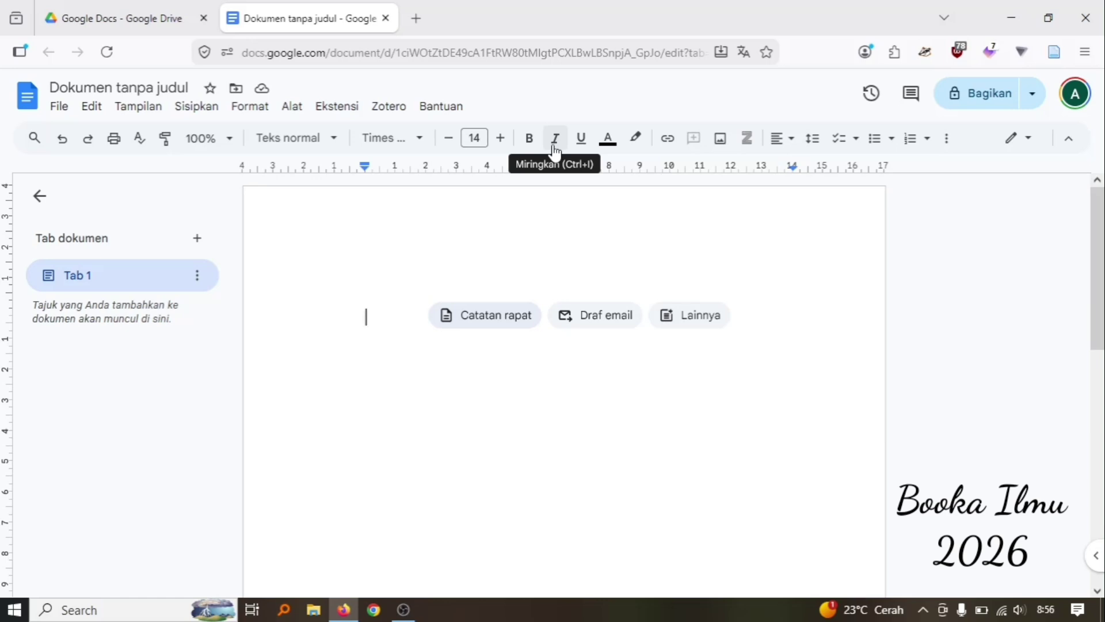
Examine the color palettes available for the text color and the text highlight.
{"action": "left_click", "coordinate": [609, 149]}
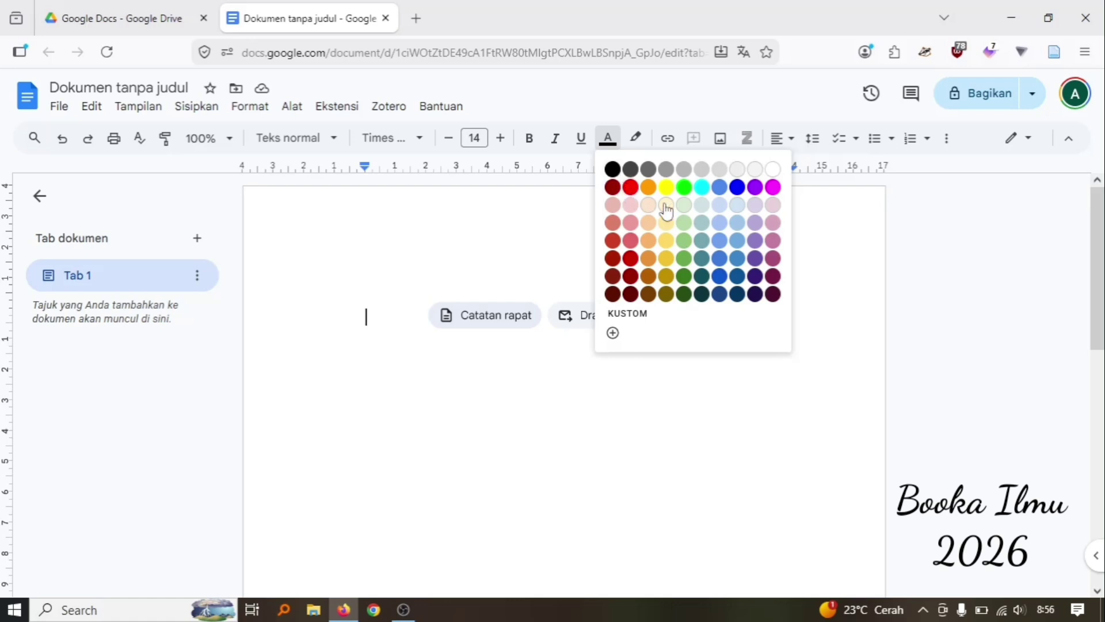
{"action": "left_click", "coordinate": [633, 143]}
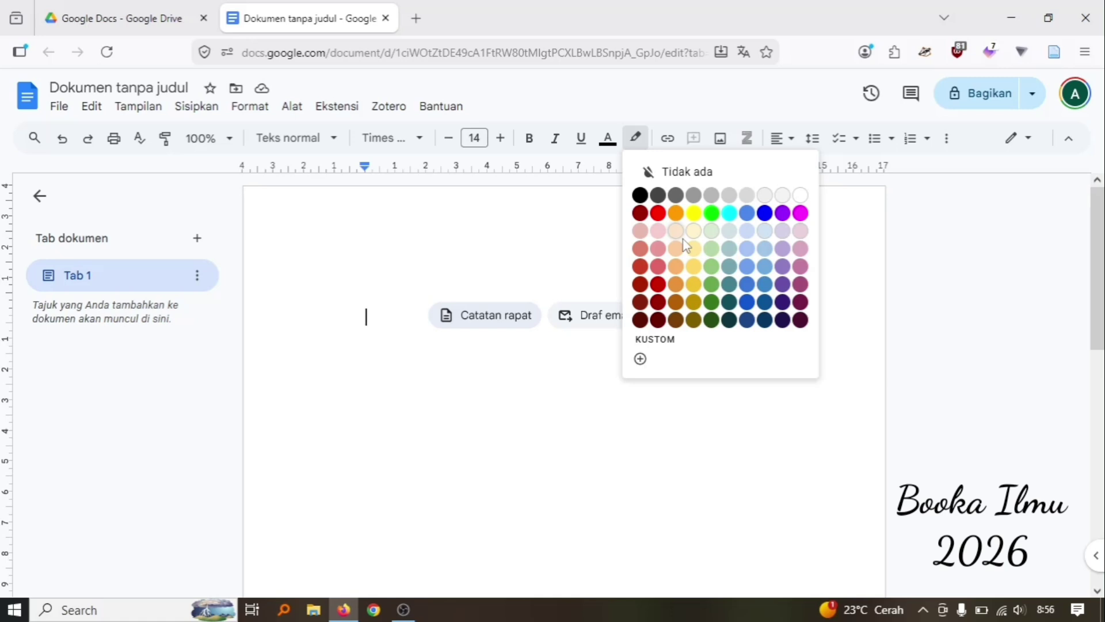
{"action": "left_click", "coordinate": [635, 140]}
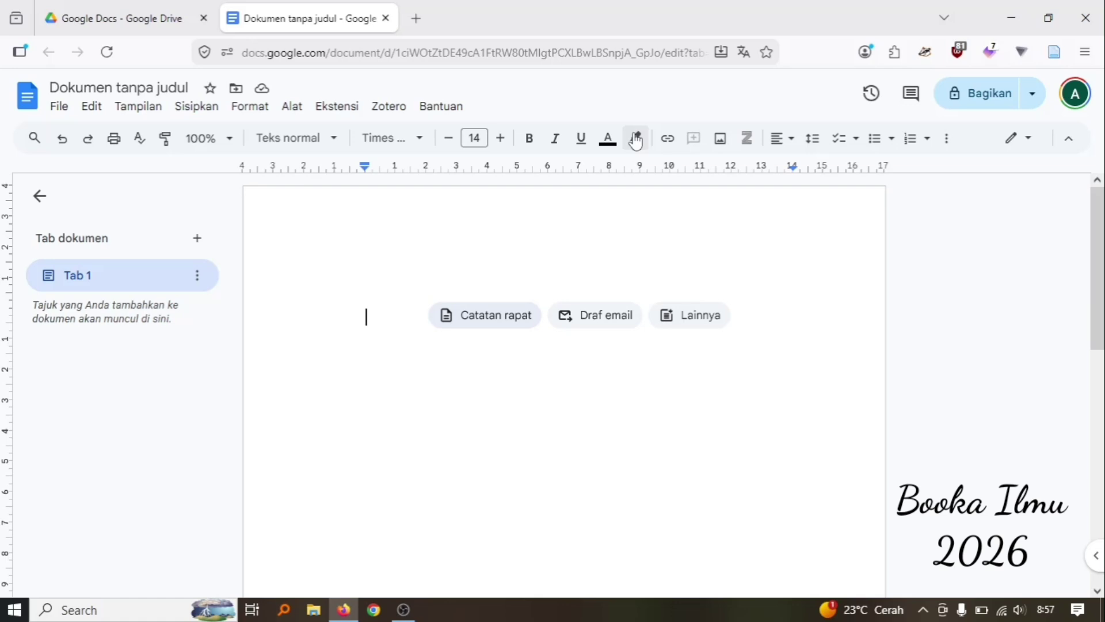
{"action": "left_click", "coordinate": [636, 140]}
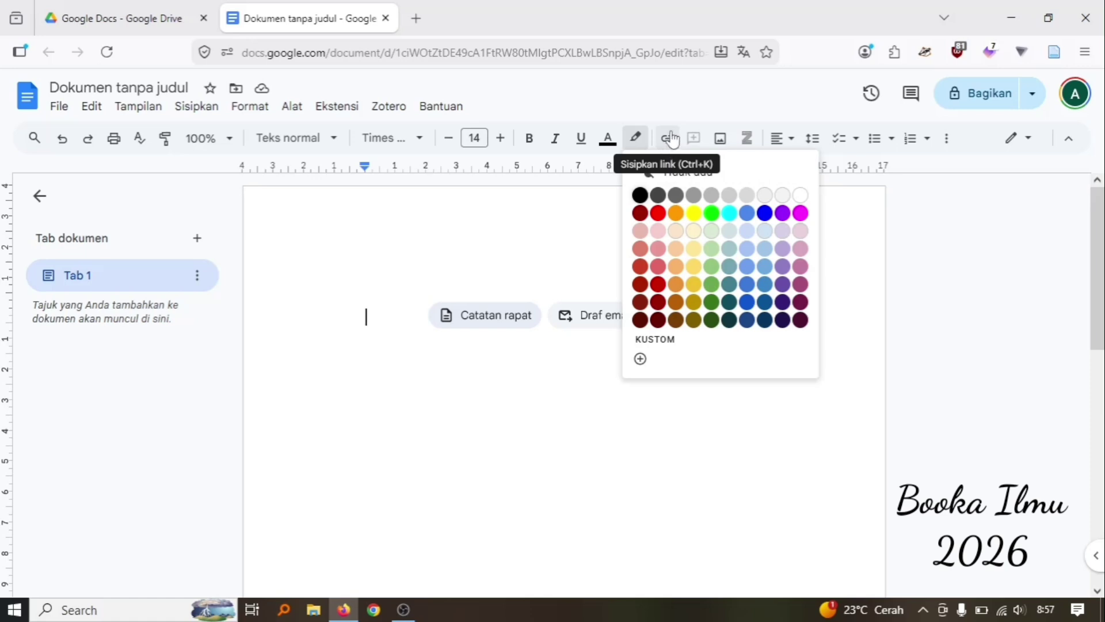
{"action": "left_click", "coordinate": [637, 139]}
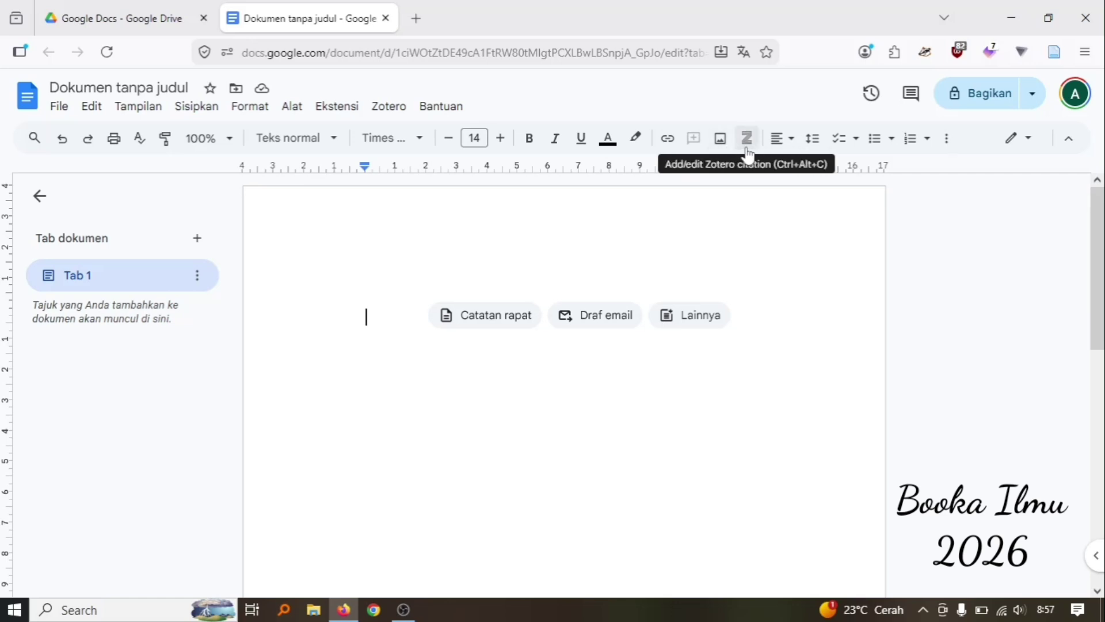
Review the alignment, line and paragraph spacing, checklist, bulleted list and numbered list options, plus the remaining indent and clear-formatting commands.
{"action": "left_click", "coordinate": [789, 150]}
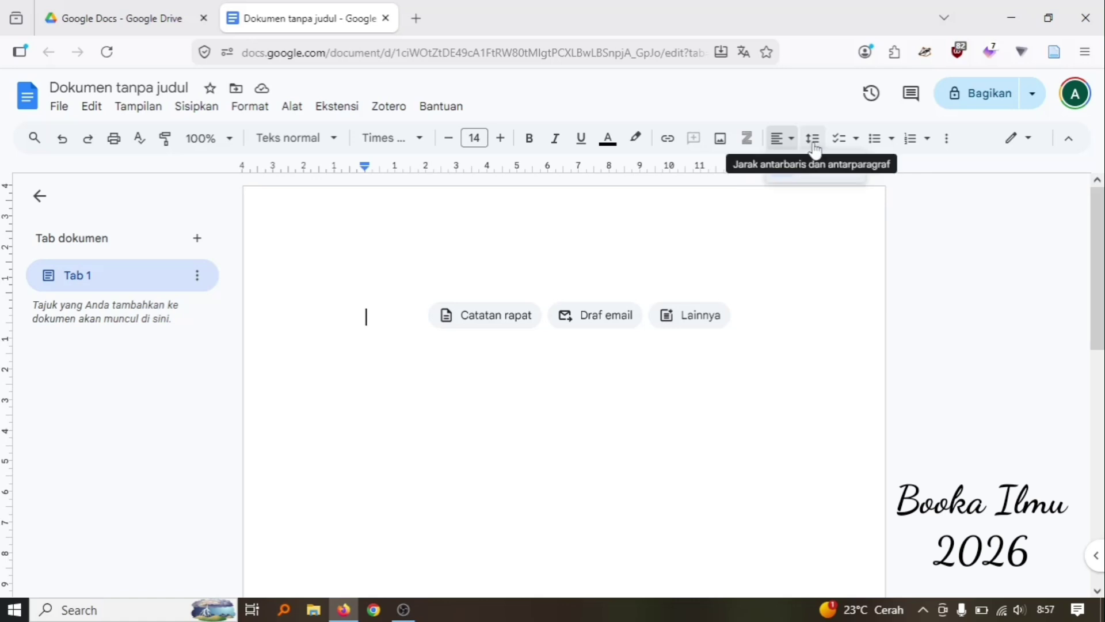
{"action": "left_click", "coordinate": [812, 141]}
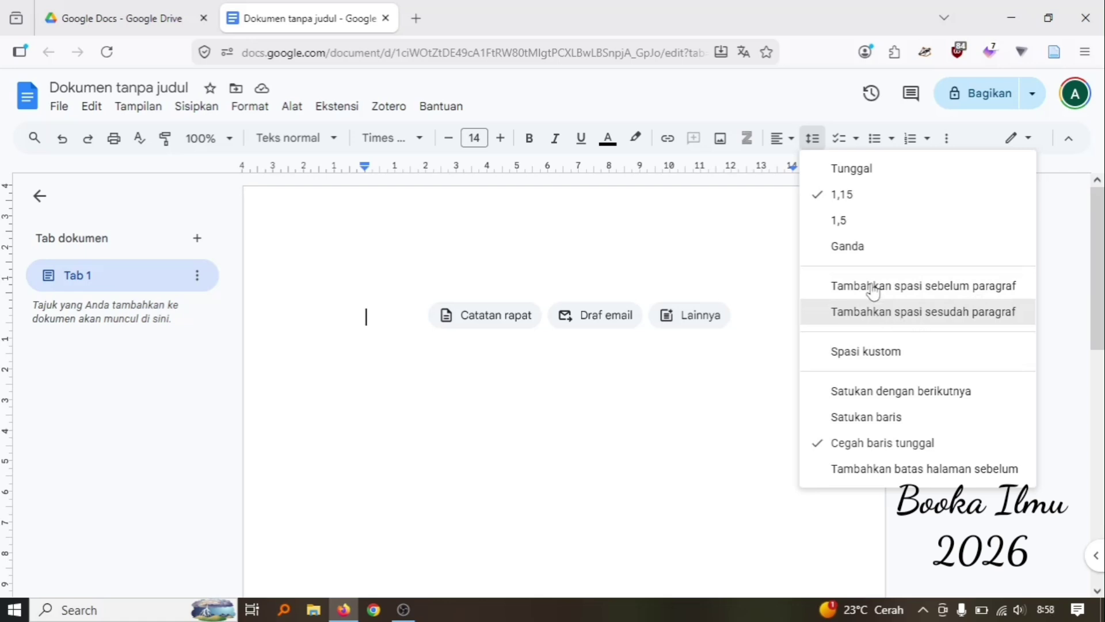
{"action": "left_click", "coordinate": [857, 143]}
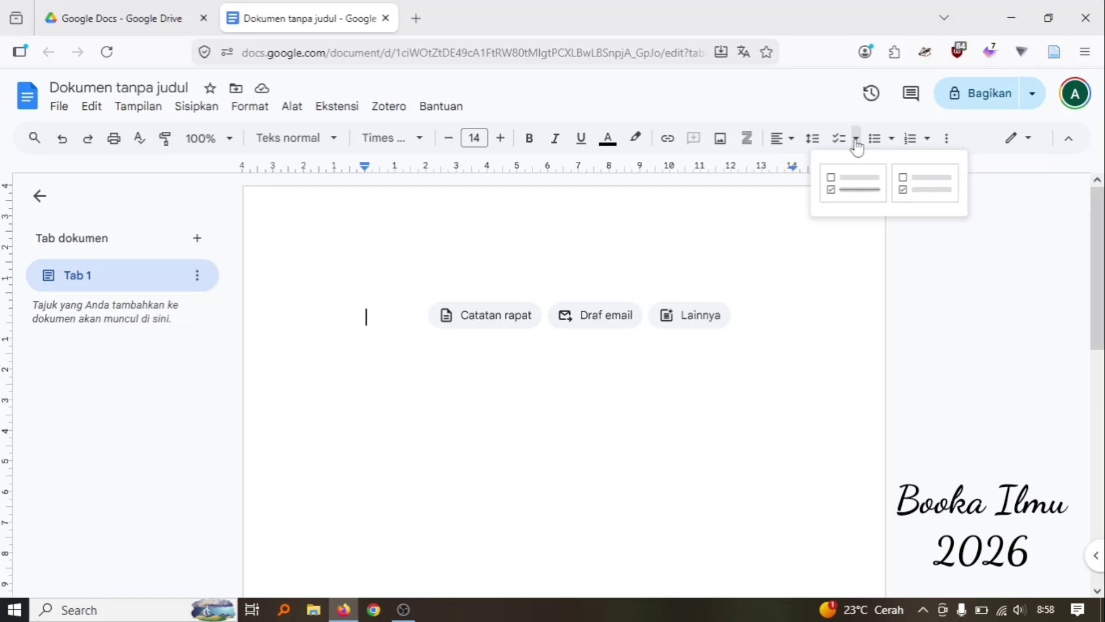
{"action": "left_click", "coordinate": [892, 140]}
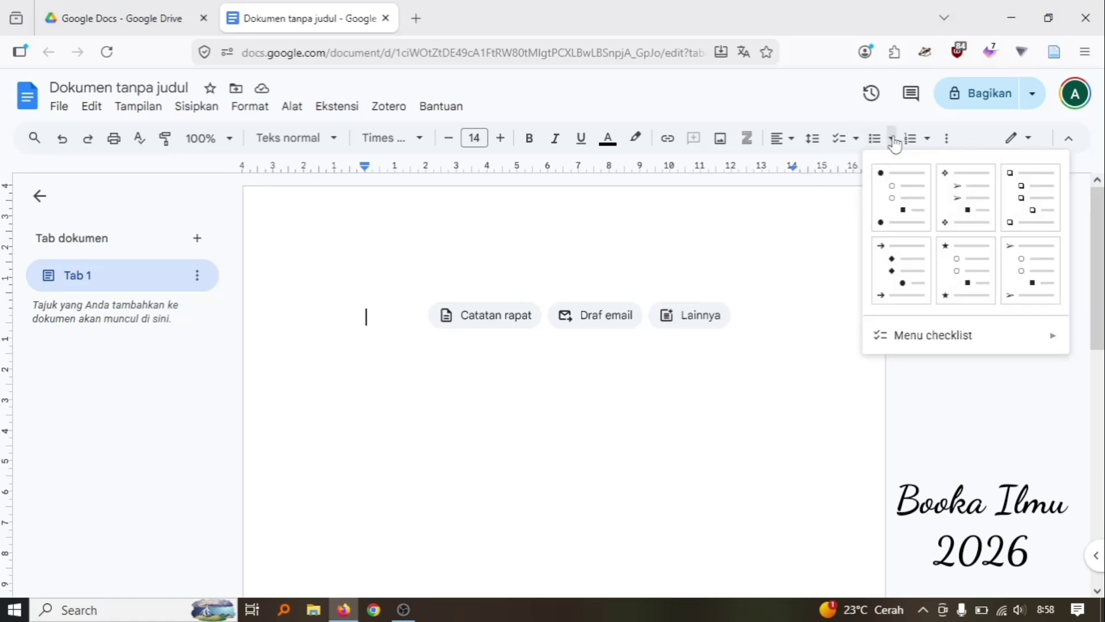
{"action": "left_click", "coordinate": [892, 140]}
{"action": "left_click", "coordinate": [892, 140]}
{"action": "left_click", "coordinate": [927, 139]}
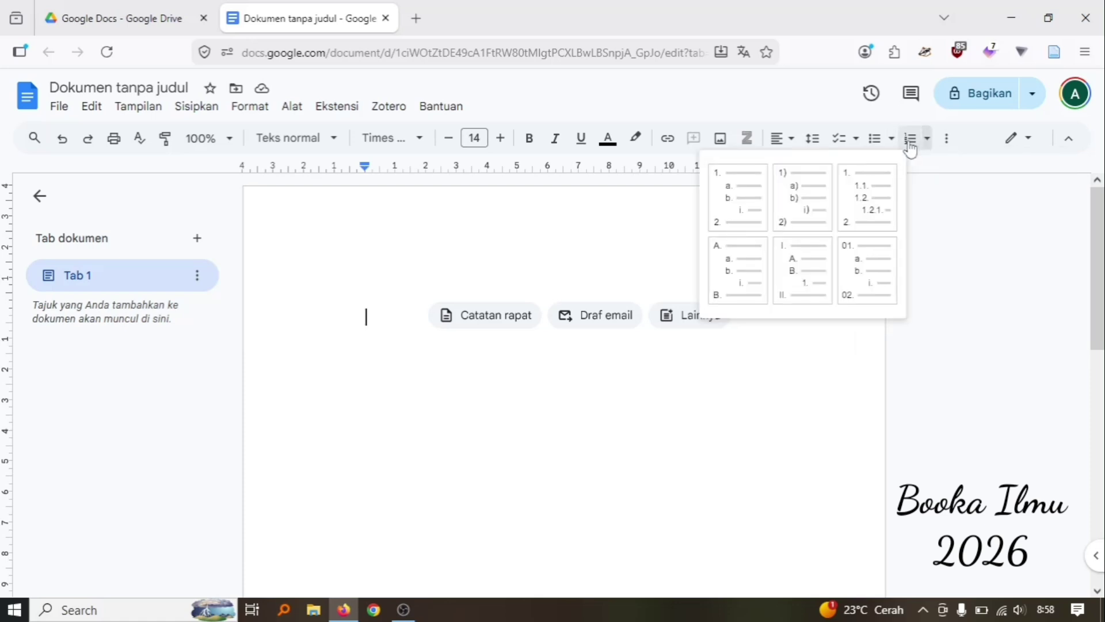
{"action": "left_click", "coordinate": [947, 140]}
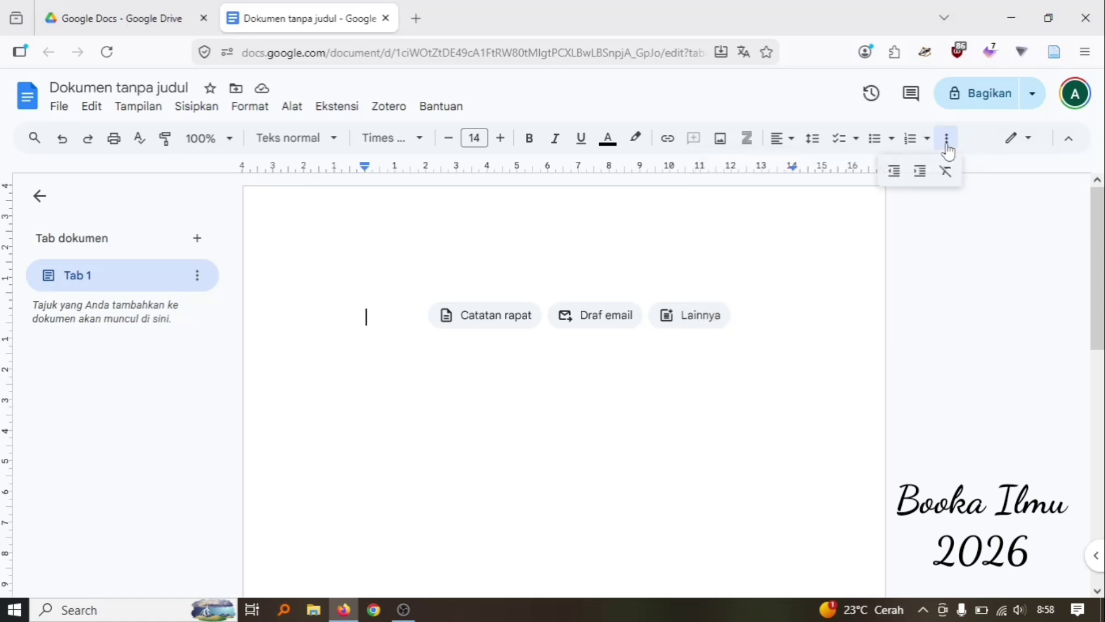